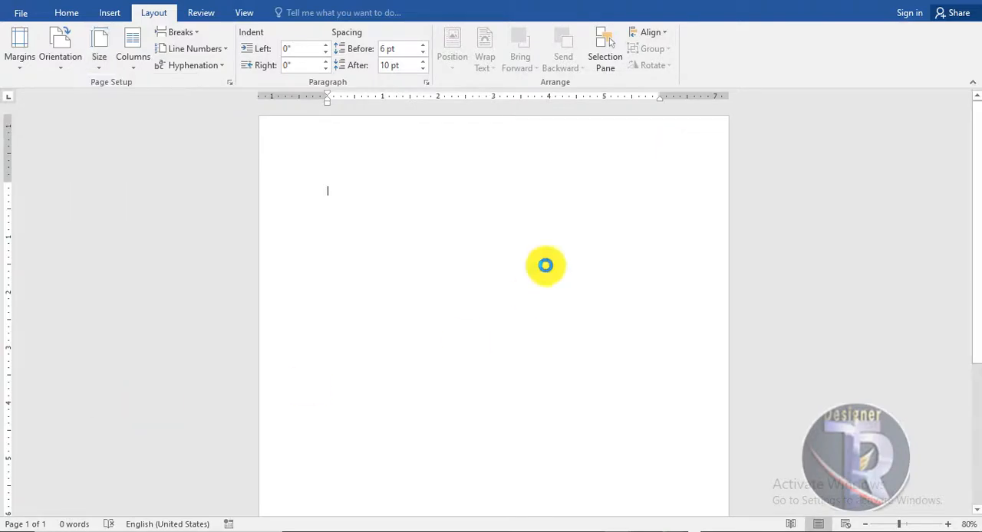
# Set a custom paper size 10 inches wide and 10 inches high for the whole document
pyautogui.write('1')
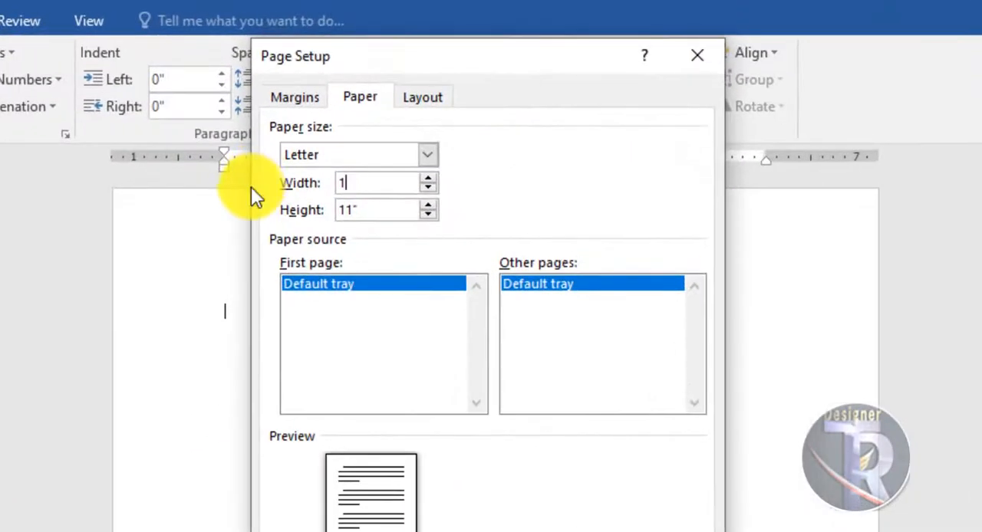
pyautogui.write('0')
pyautogui.press('Tab')
pyautogui.write('10')
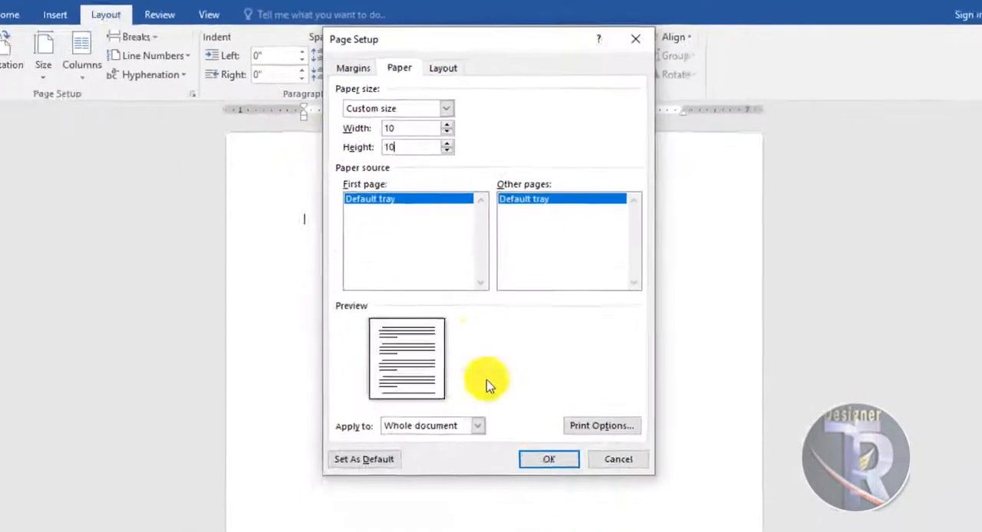
pyautogui.click(548, 458)
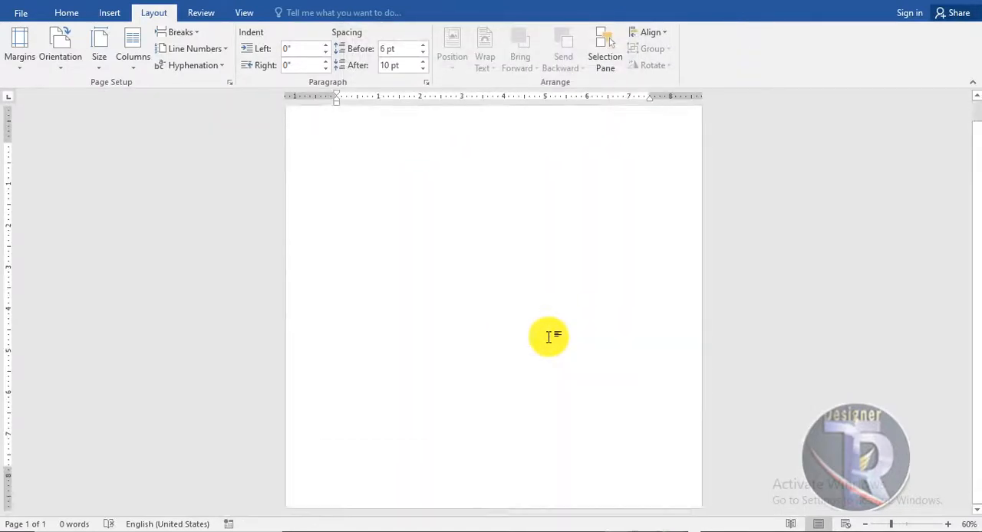
# Draw a rectangle about 9.71 inches wide and 3.75 inches high across the lower part of the page
pyautogui.scroll(2, 549, 337)
pyautogui.scroll(-4, 548, 337)
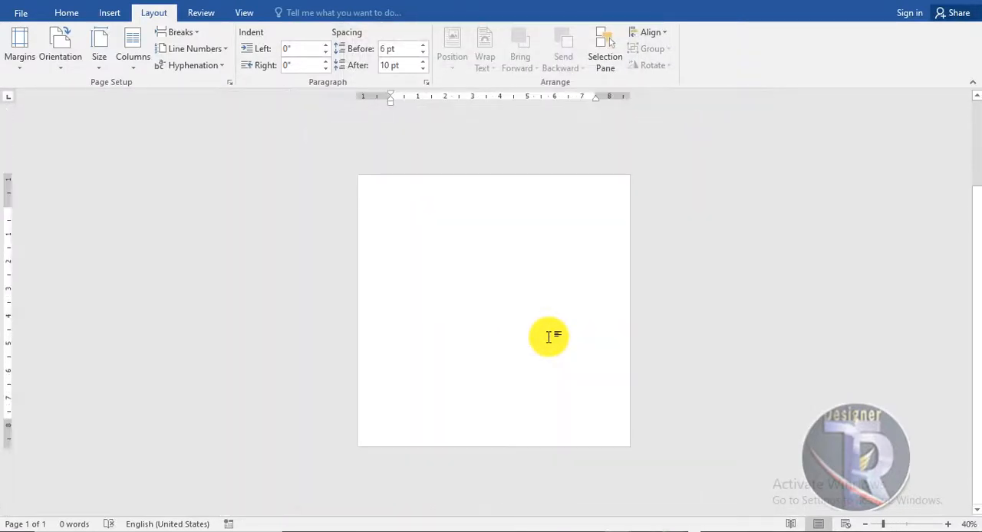
pyautogui.scroll(1, 549, 337)
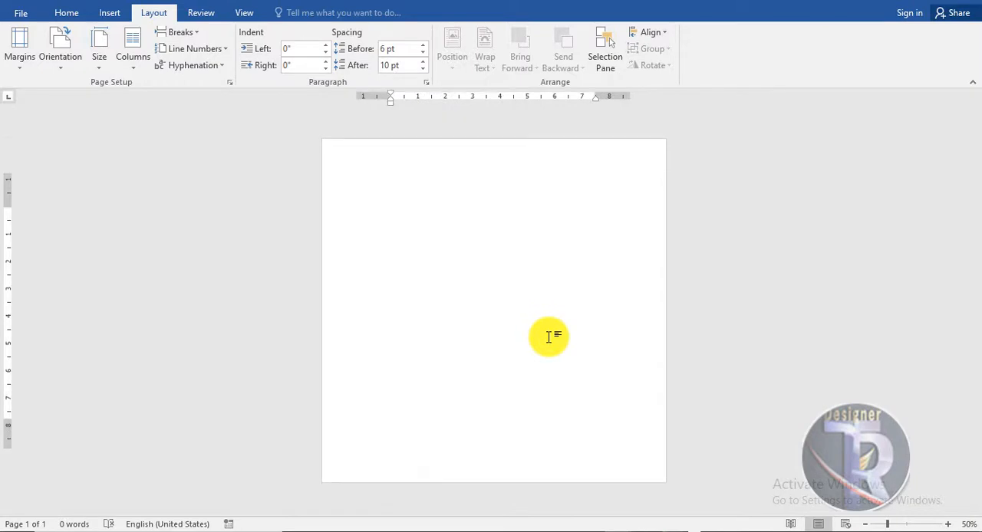
pyautogui.click(110, 12)
pyautogui.click(197, 50)
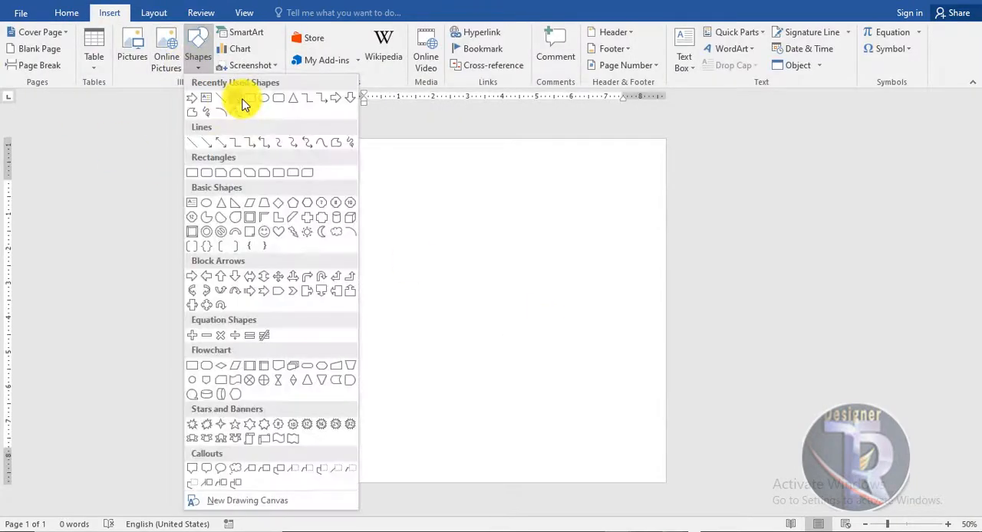
pyautogui.click(245, 99)
pyautogui.moveTo(327, 346)
pyautogui.mouseDown()
pyautogui.moveTo(507, 423)
pyautogui.moveTo(656, 460)
pyautogui.moveTo(662, 474)
pyautogui.mouseUp()
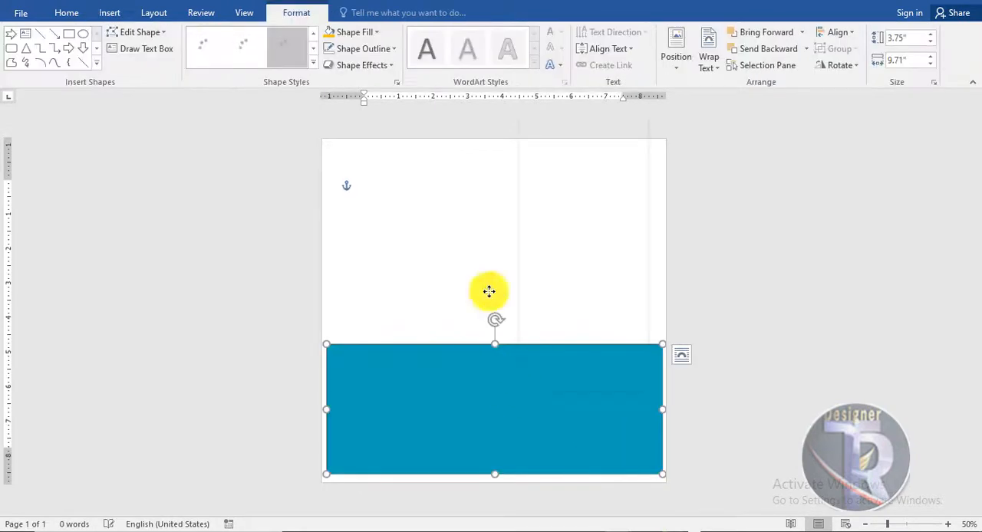
# Edit the rectangle's points to delete its upper-left corner point, and move the resulting triangle to the page's bottom-left corner
pyautogui.rightClick(518, 395)
pyautogui.click(563, 219)
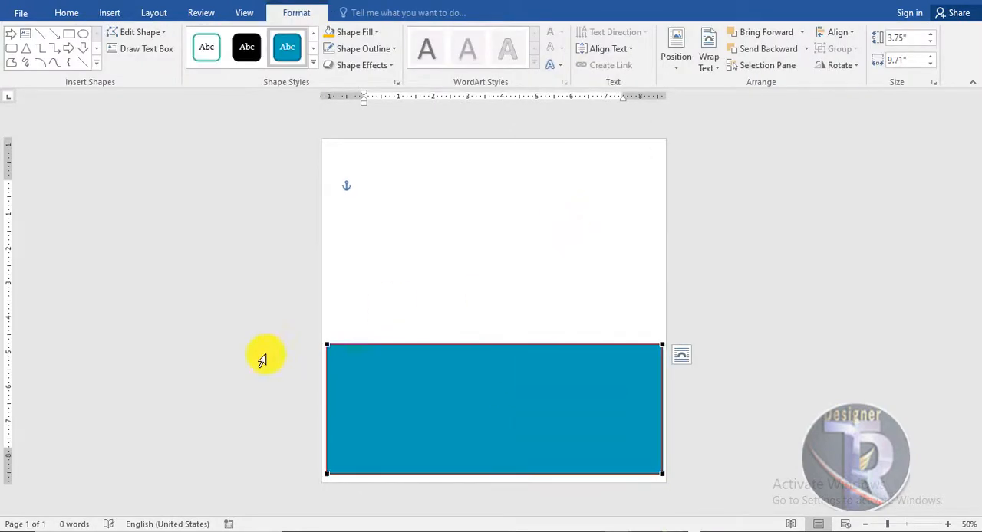
pyautogui.rightClick(327, 344)
pyautogui.click(357, 373)
pyautogui.moveTo(513, 434); pyautogui.dragTo(501, 445)
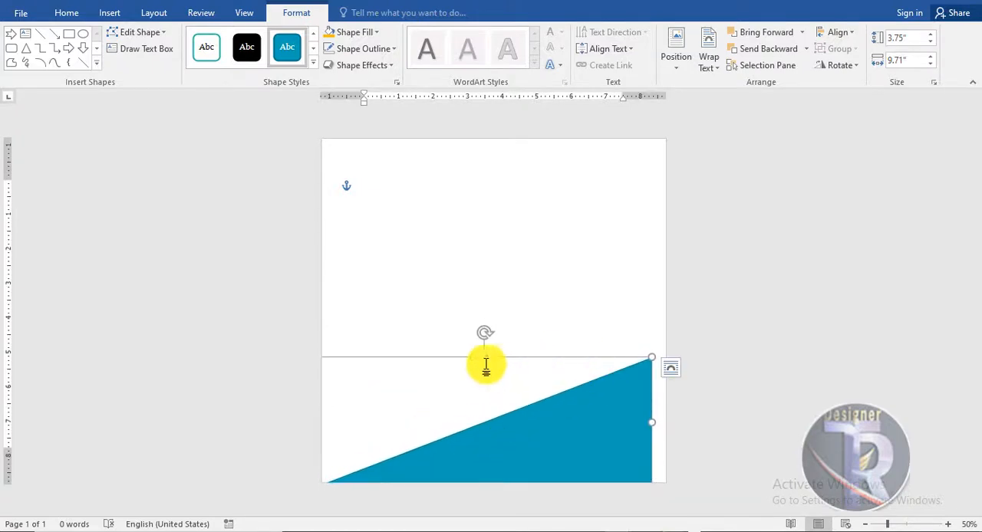
# Enlarge the triangle to about 12.65 inches wide and 6.13 inches high, extending it past both sides of the page
pyautogui.moveTo(484, 357); pyautogui.dragTo(484, 275)
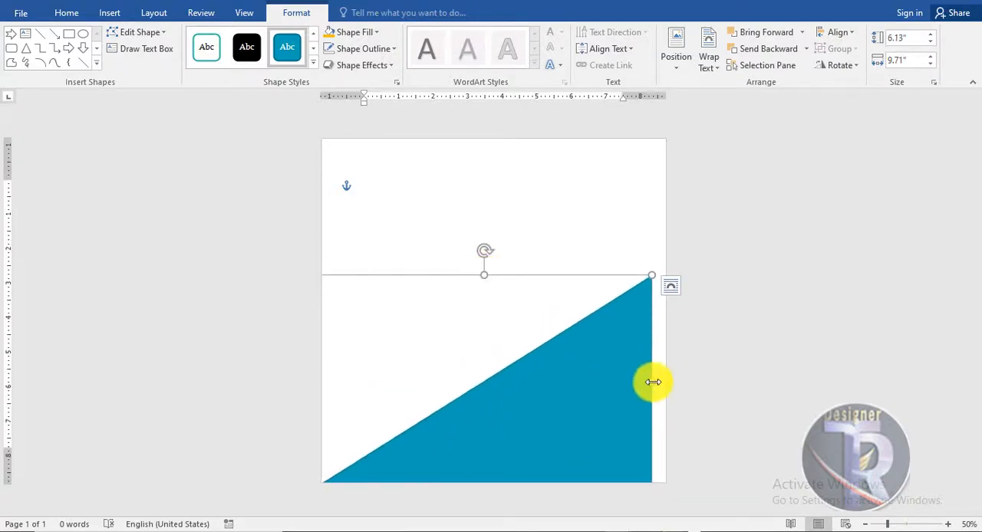
pyautogui.moveTo(653, 382); pyautogui.dragTo(684, 385)
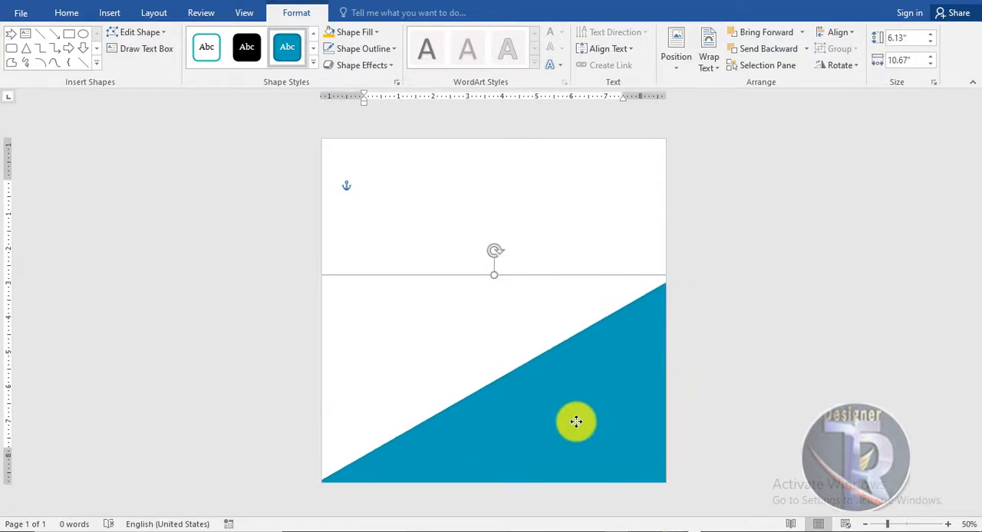
pyautogui.moveTo(576, 422); pyautogui.dragTo(507, 420)
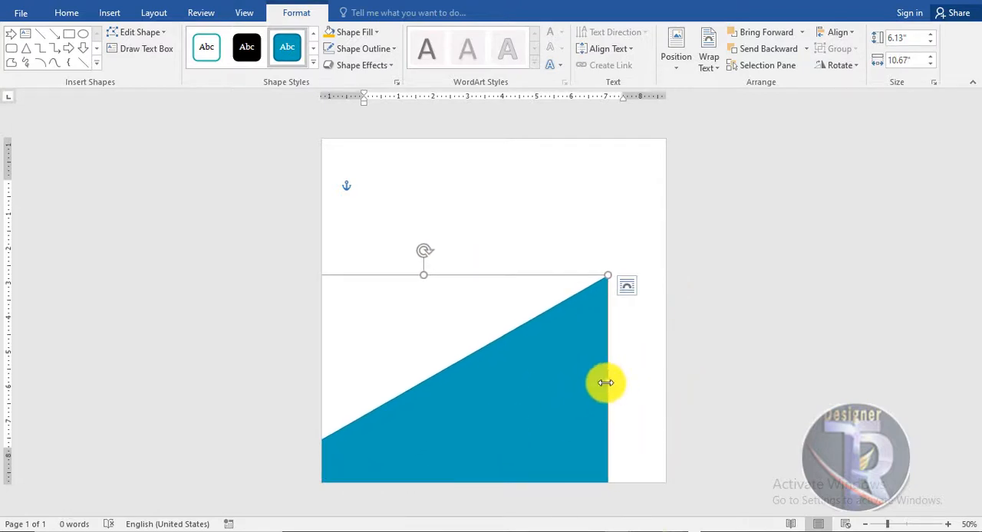
pyautogui.moveTo(606, 382); pyautogui.dragTo(673, 386)
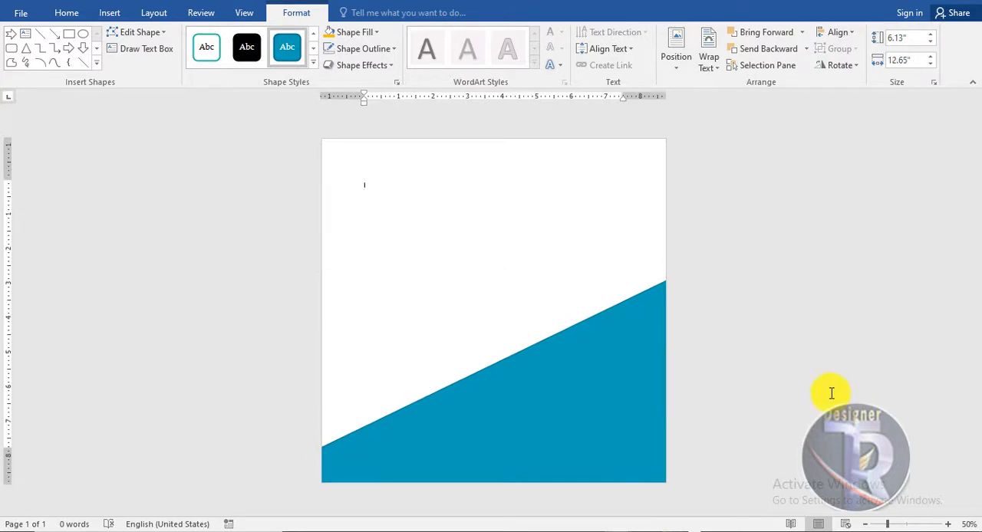
# Fill the triangle with the darkest navy theme color and remove its outline
pyautogui.scroll(3, 831, 393)
pyautogui.scroll(-2, 831, 393)
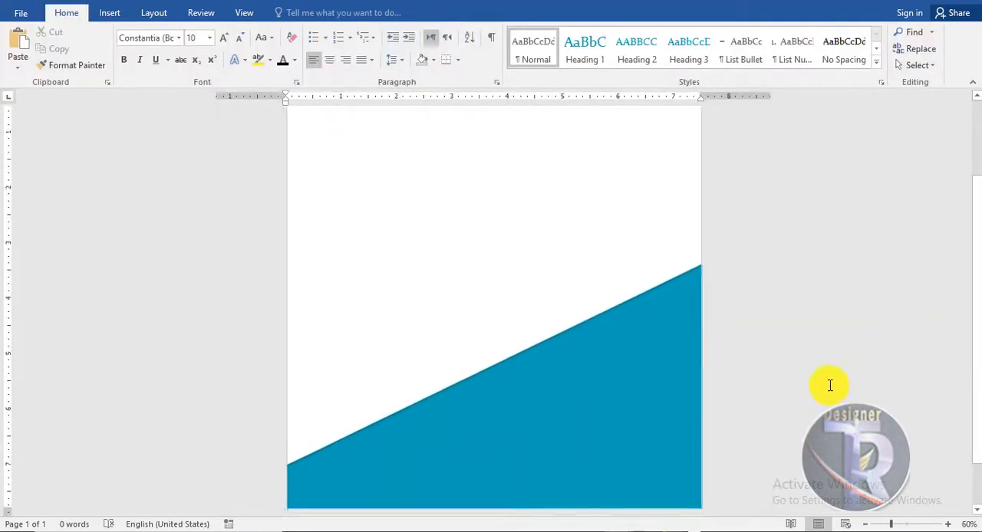
pyautogui.click(648, 357)
pyautogui.click(295, 13)
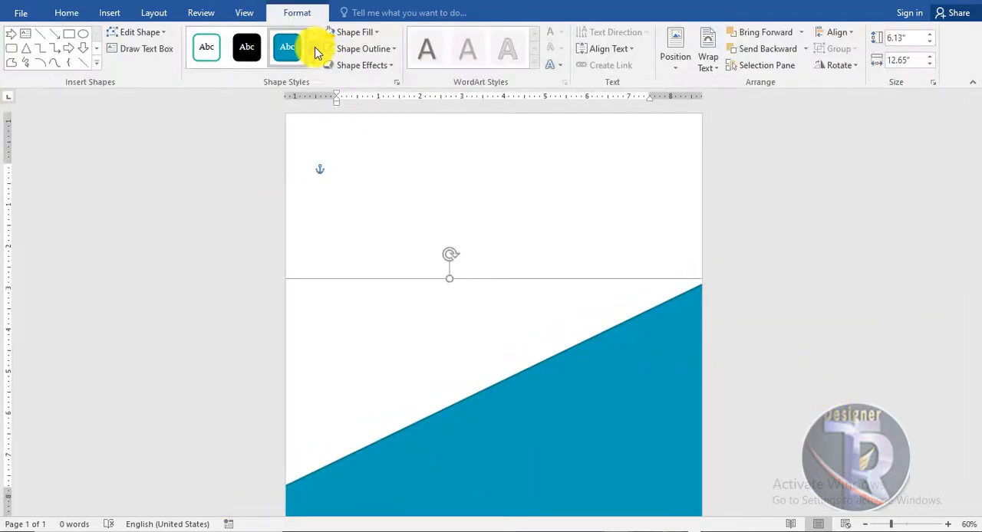
pyautogui.click(366, 32)
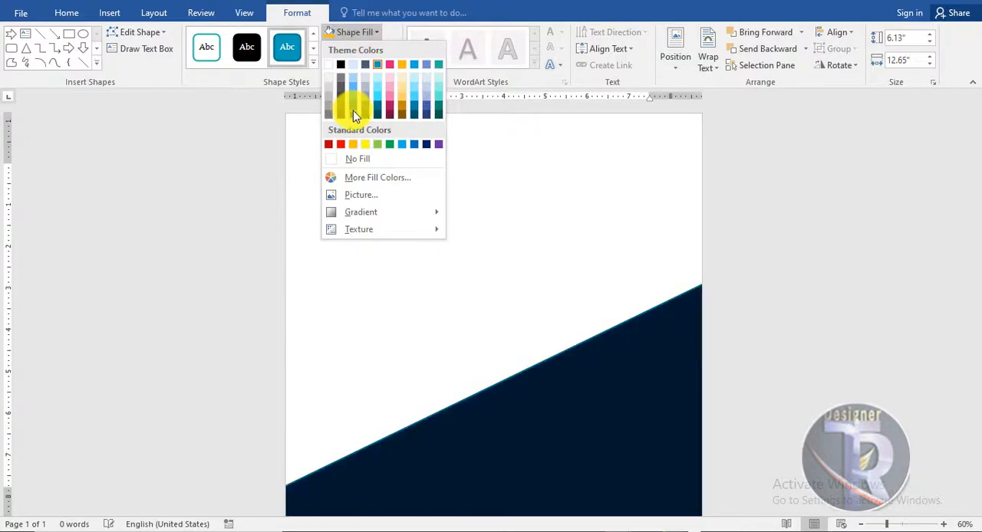
pyautogui.click(354, 115)
pyautogui.click(361, 48)
pyautogui.click(358, 176)
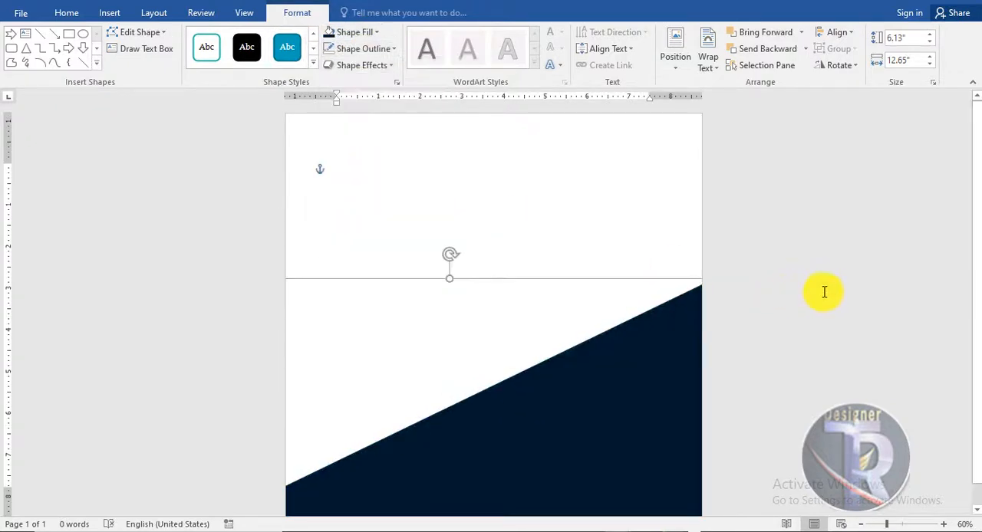
pyautogui.click(824, 292)
# Draw a rectangular bar about 4.62 by 0.72 inches above the triangle and rotate it to follow the slope
pyautogui.scroll(-1, 822, 284)
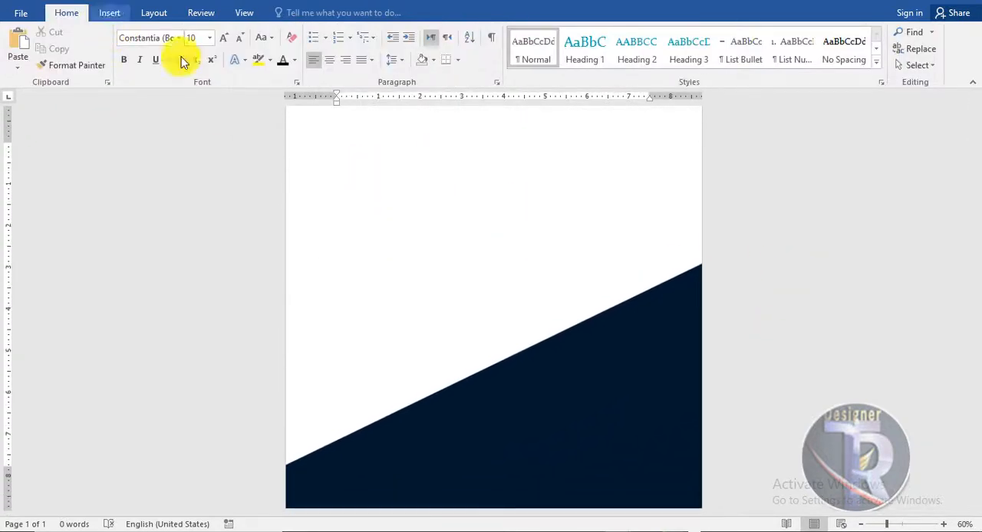
pyautogui.click(109, 12)
pyautogui.click(197, 50)
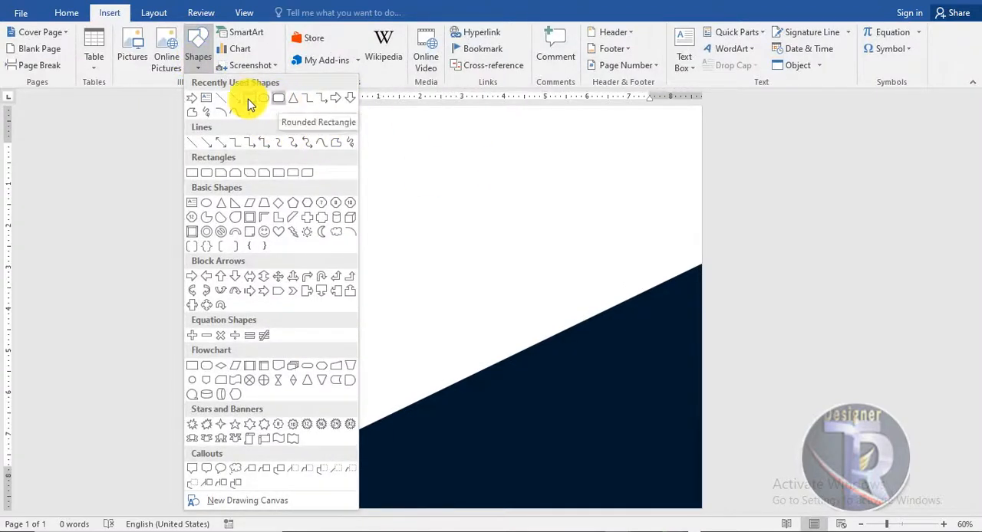
pyautogui.click(249, 99)
pyautogui.moveTo(641, 269); pyautogui.dragTo(445, 309)
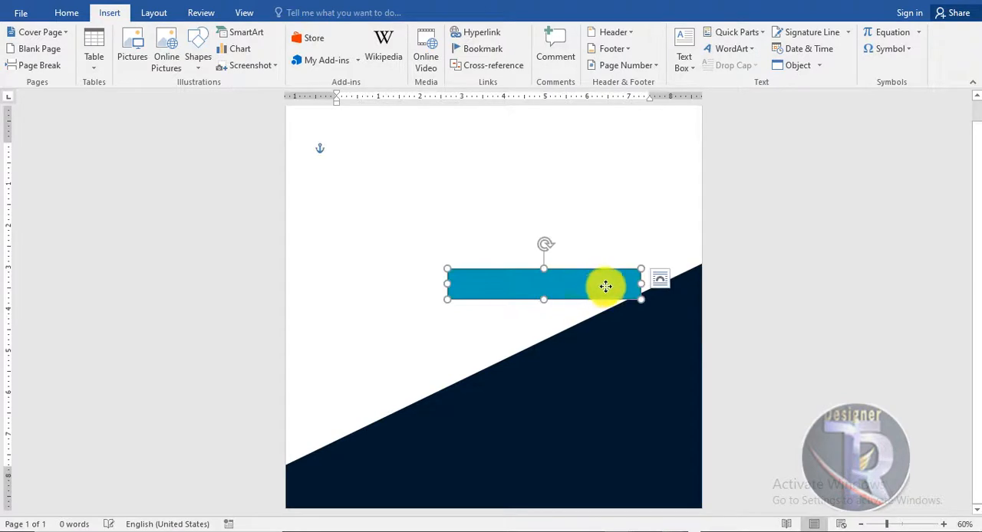
pyautogui.moveTo(605, 287); pyautogui.dragTo(642, 279)
pyautogui.moveTo(581, 239)
pyautogui.mouseDown()
pyautogui.moveTo(559, 268)
pyautogui.moveTo(563, 241)
pyautogui.mouseUp()
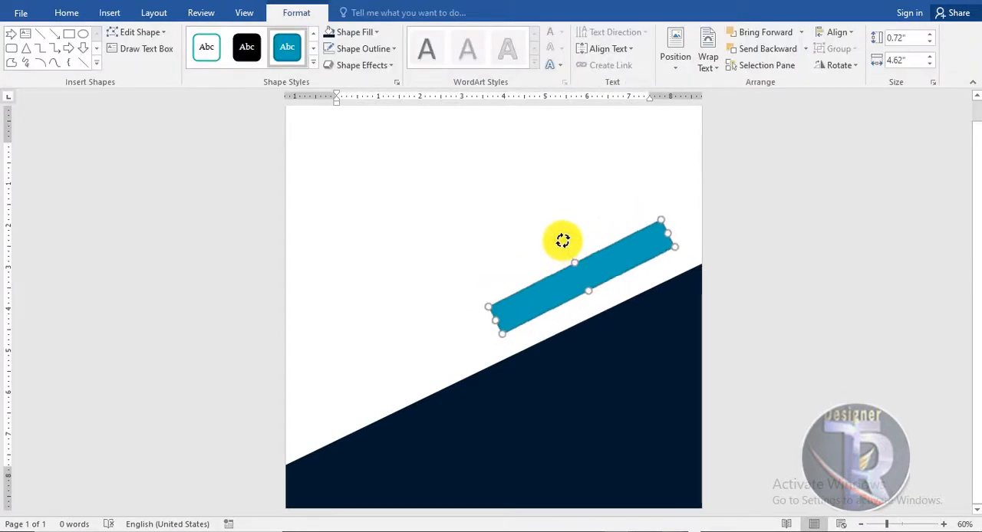
# Extend the navy triangle upward to about 6.86 inches high and align the blue bar with its slanted edge
pyautogui.moveTo(643, 364); pyautogui.dragTo(632, 340)
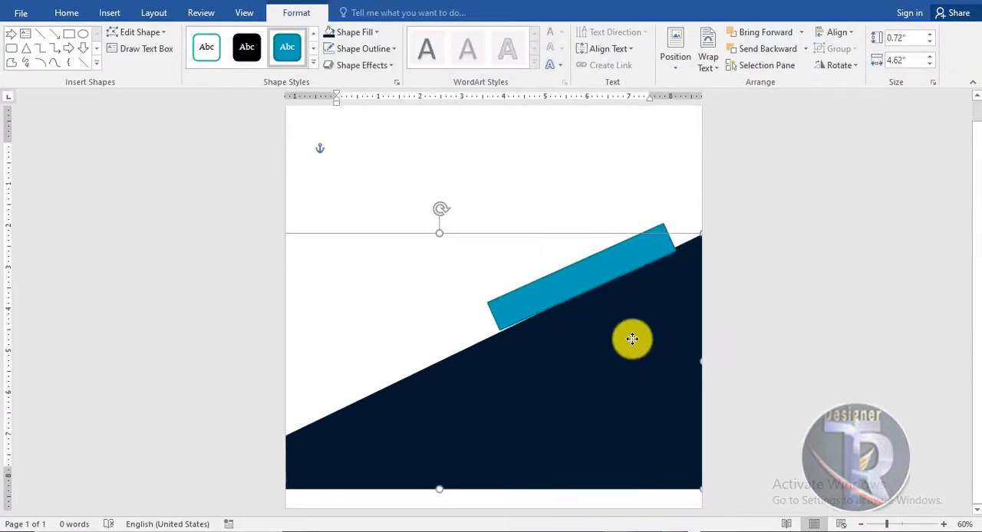
pyautogui.moveTo(434, 491); pyautogui.dragTo(435, 520)
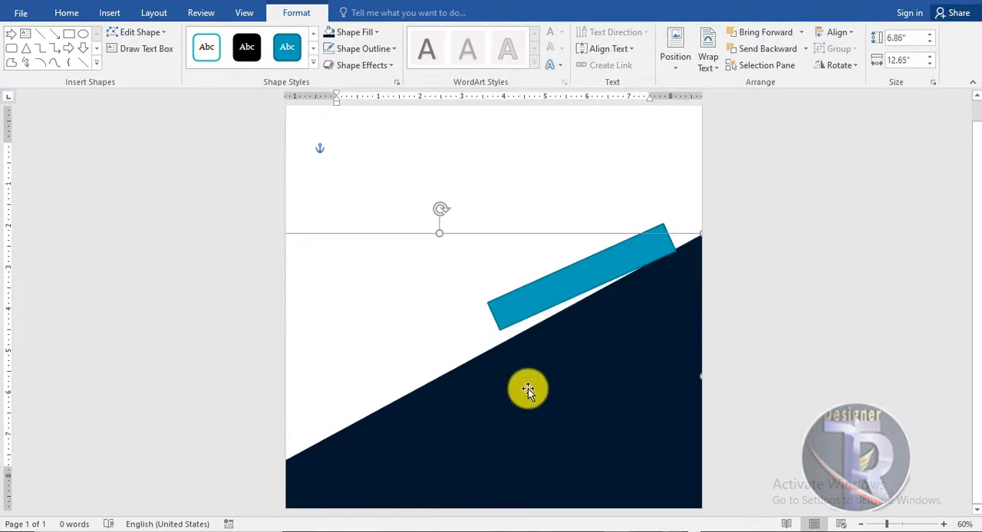
pyautogui.click(558, 253)
pyautogui.moveTo(566, 241); pyautogui.dragTo(592, 280)
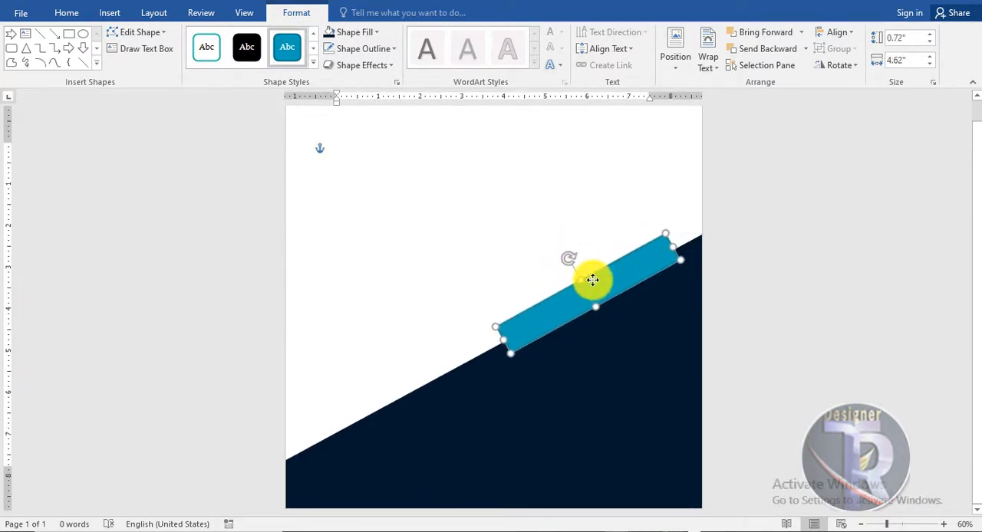
# Fill the slanted bar with golden orange and remove its outline
pyautogui.click(376, 32)
pyautogui.click(355, 194)
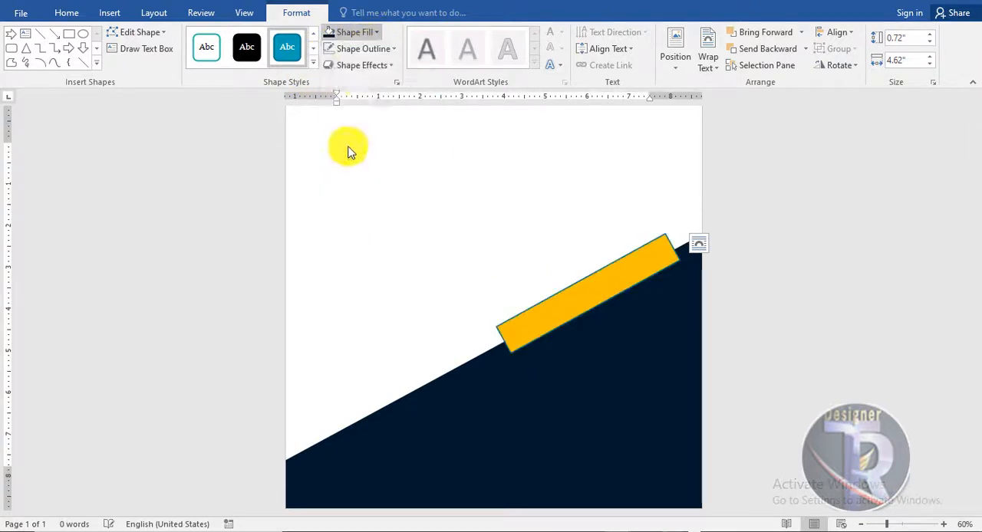
pyautogui.click(353, 49)
pyautogui.click(366, 177)
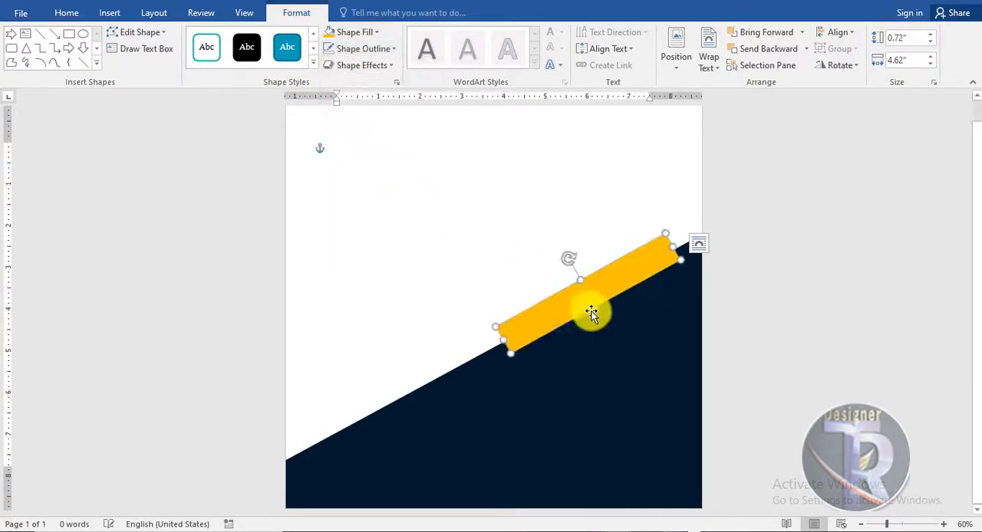
# Resize the golden bar to about 5.29 inches long and 0.61 inches thick along the slope
pyautogui.moveTo(588, 305); pyautogui.dragTo(587, 301)
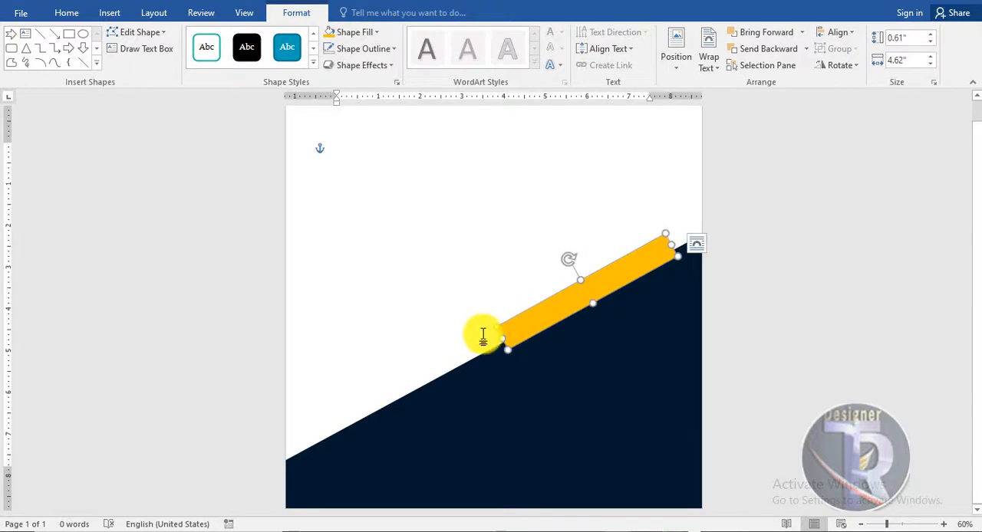
pyautogui.moveTo(492, 337); pyautogui.dragTo(476, 347)
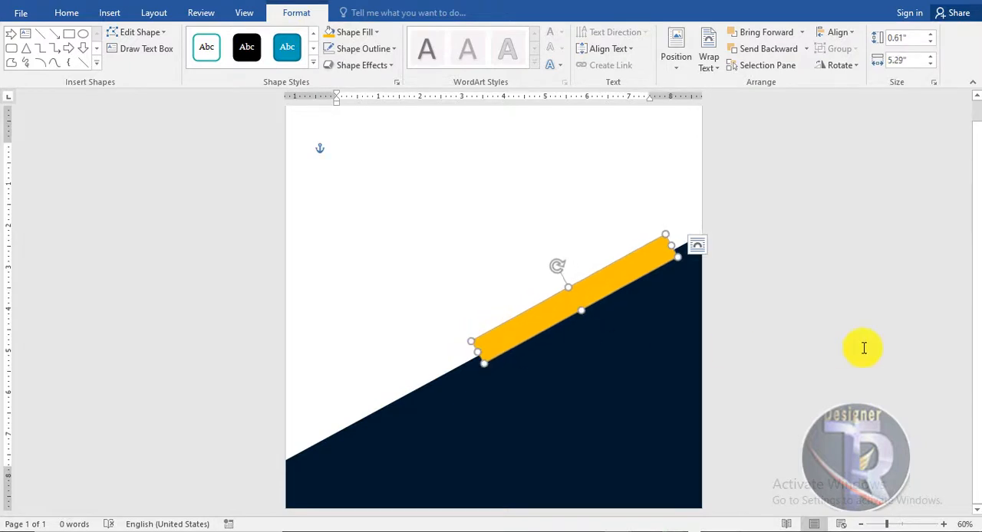
pyautogui.click(344, 136)
# Insert the picture pngwing.com (14) and set its text wrapping to In Front of Text
pyautogui.click(110, 13)
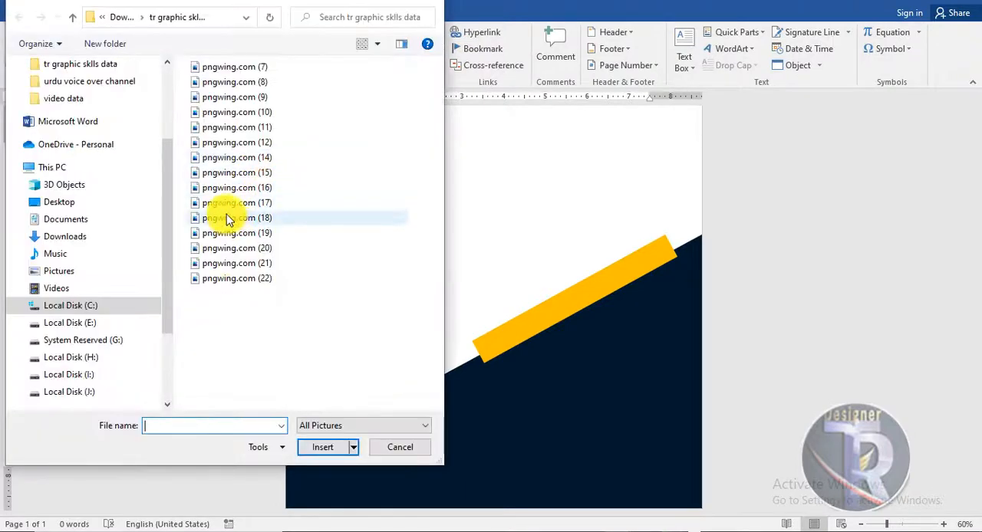
pyautogui.click(270, 160)
pyautogui.doubleClick(270, 160)
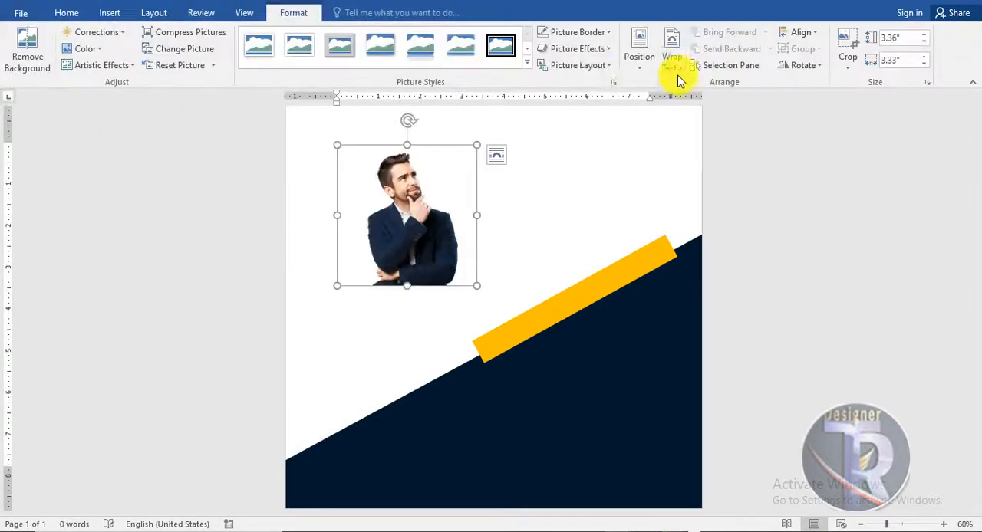
pyautogui.click(640, 52)
pyautogui.click(674, 67)
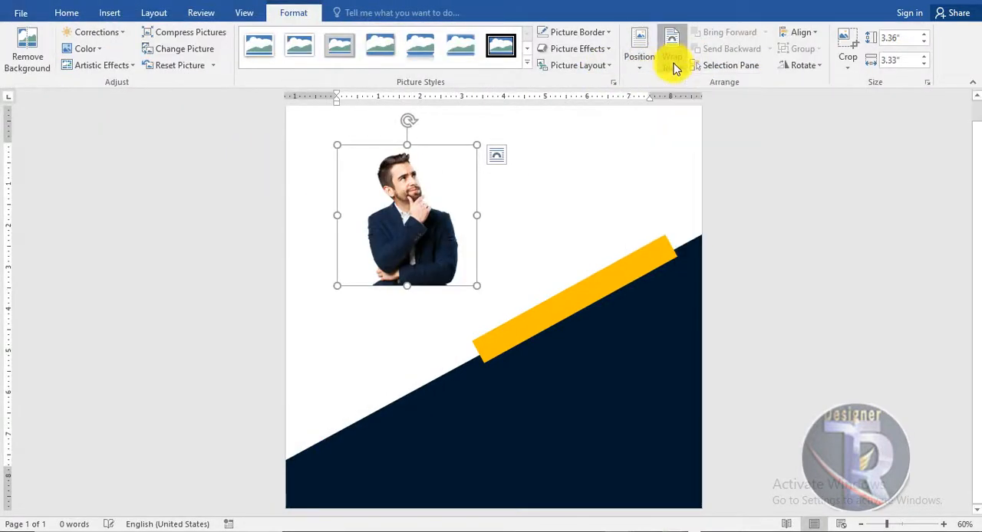
pyautogui.click(706, 191)
# Enlarge the man's picture to about 8.91 by 8.98 inches and place it against the page's bottom-left edge
pyautogui.moveTo(416, 274); pyautogui.dragTo(406, 346)
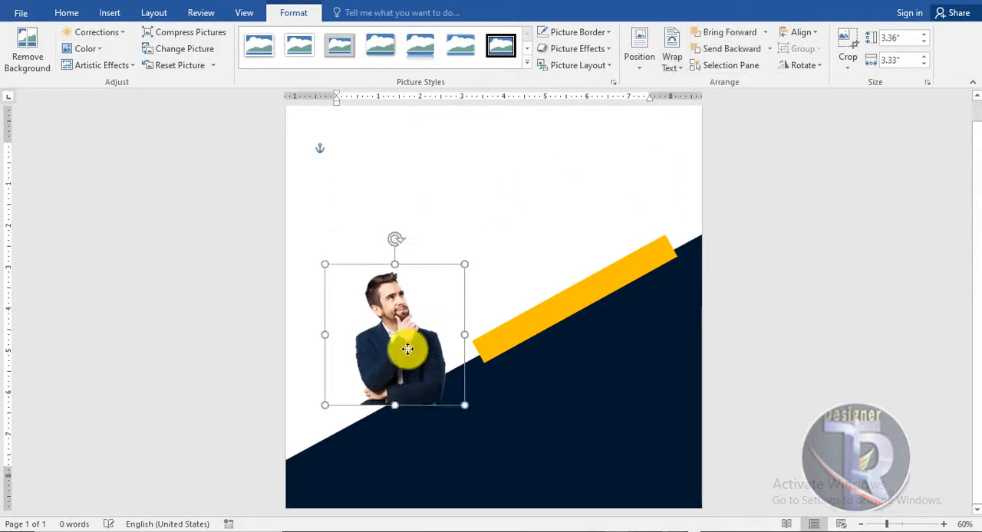
pyautogui.moveTo(465, 264); pyautogui.dragTo(571, 156)
pyautogui.moveTo(490, 292); pyautogui.dragTo(429, 346)
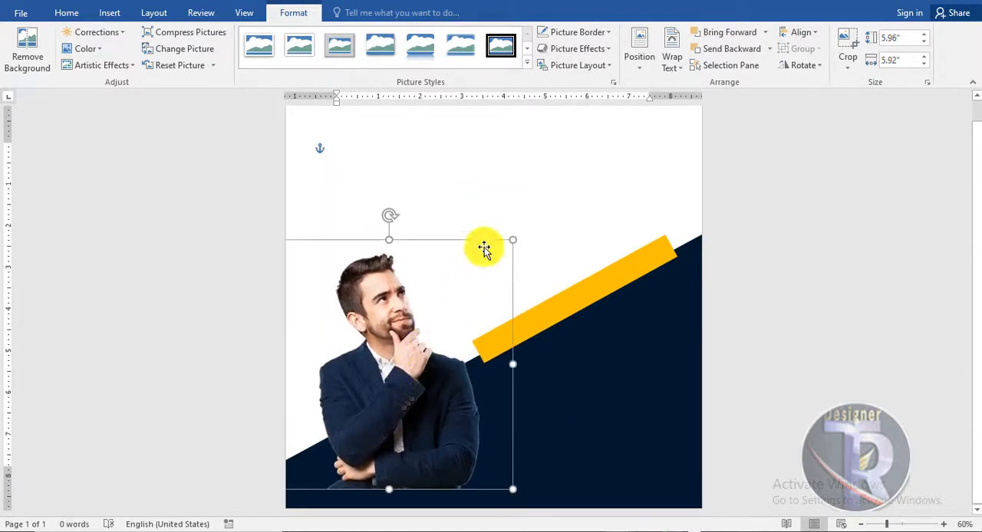
pyautogui.moveTo(509, 236); pyautogui.dragTo(610, 112)
pyautogui.moveTo(516, 320); pyautogui.dragTo(463, 353)
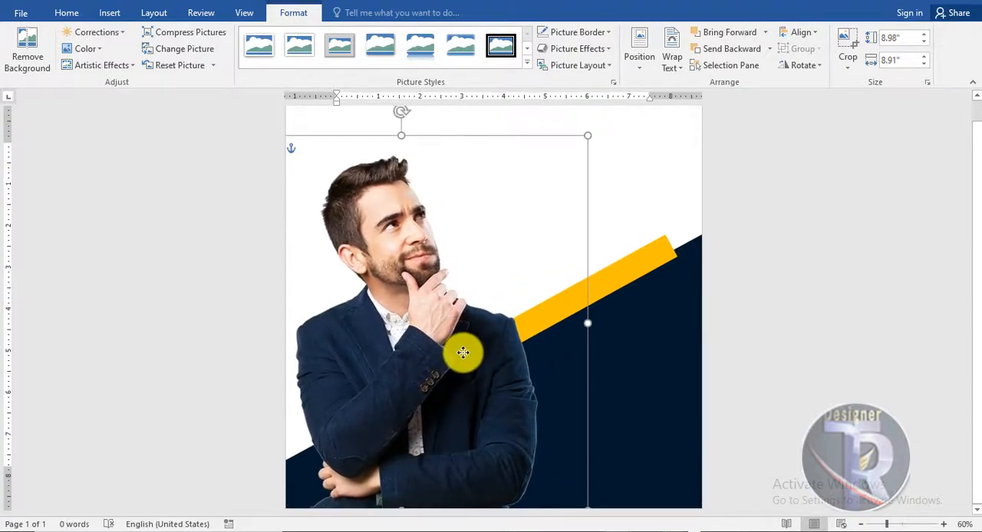
pyautogui.click(813, 294)
pyautogui.scroll(-2, 813, 292)
pyautogui.scroll(3, 763, 296)
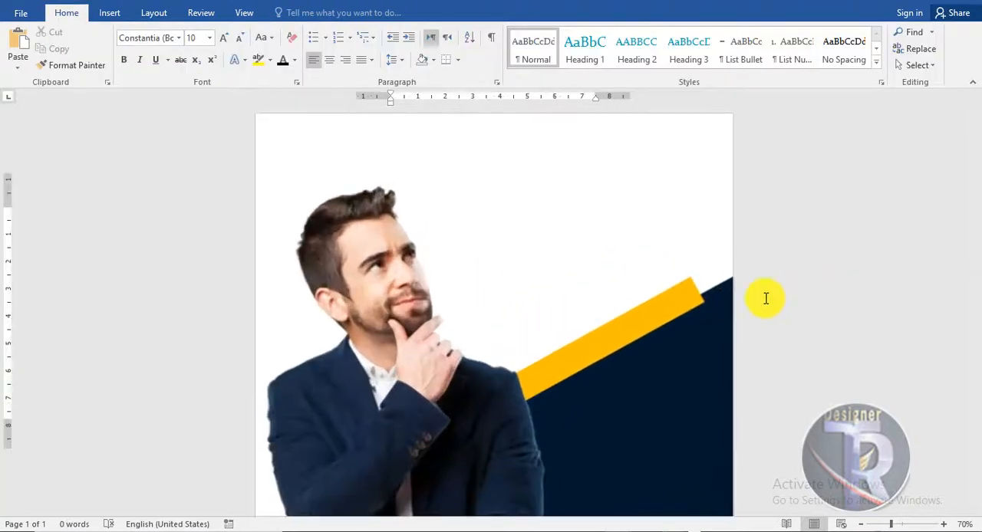
# Shift the golden bar up along the navy slope toward the page's right edge and shorten its lower end to clear the man's shoulder
pyautogui.moveTo(621, 326); pyautogui.dragTo(635, 318)
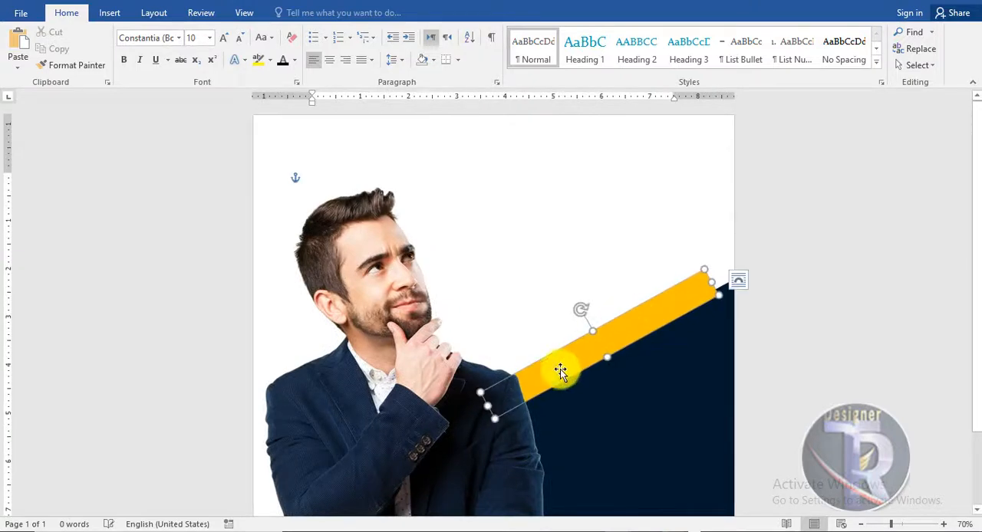
pyautogui.moveTo(496, 401); pyautogui.dragTo(527, 392)
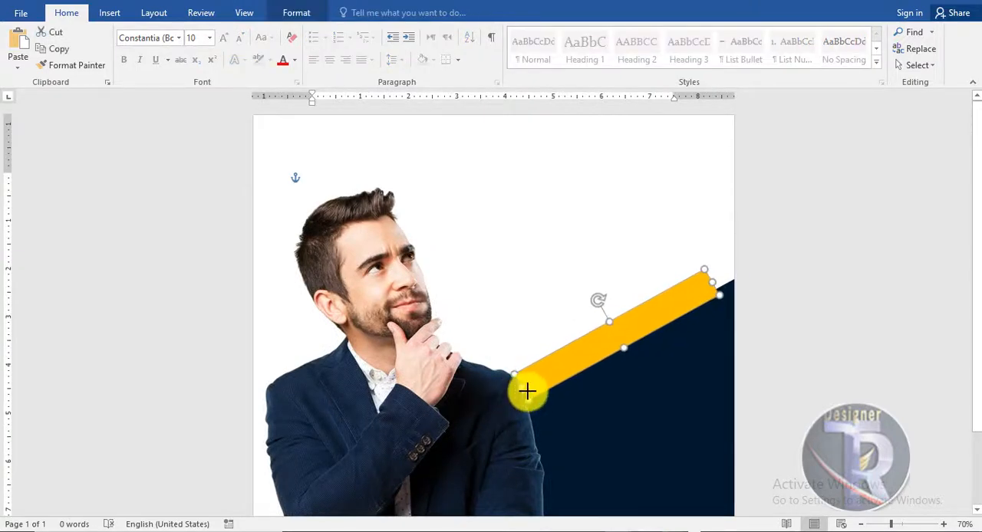
pyautogui.click(817, 349)
pyautogui.scroll(-3, 813, 340)
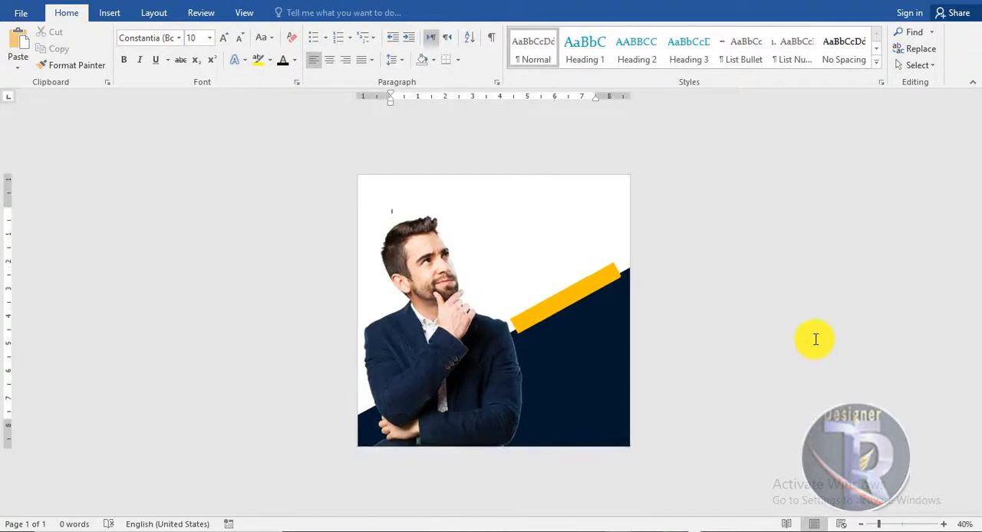
pyautogui.scroll(3, 814, 336)
pyautogui.scroll(-2, 807, 310)
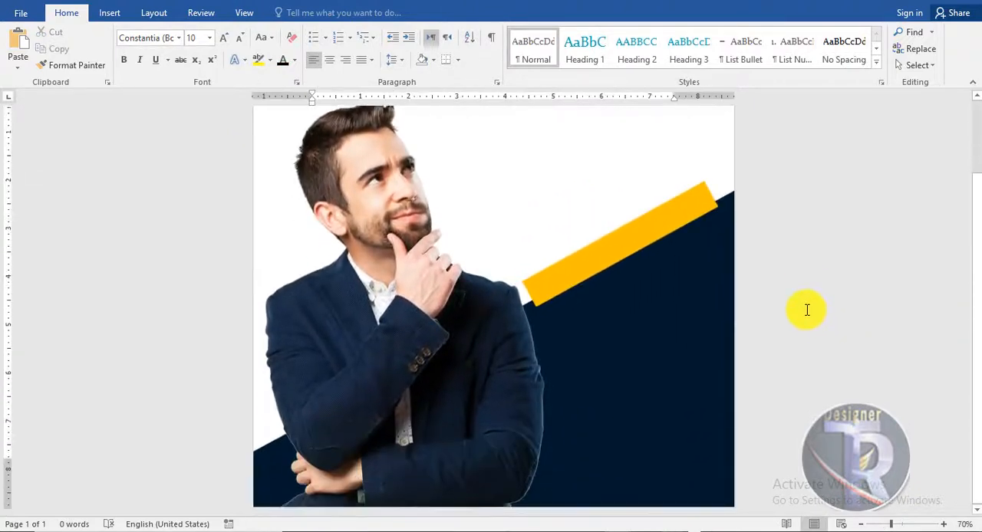
pyautogui.scroll(2, 807, 310)
# Apply the strongest sharpening correction to the man's picture
pyautogui.click(378, 293)
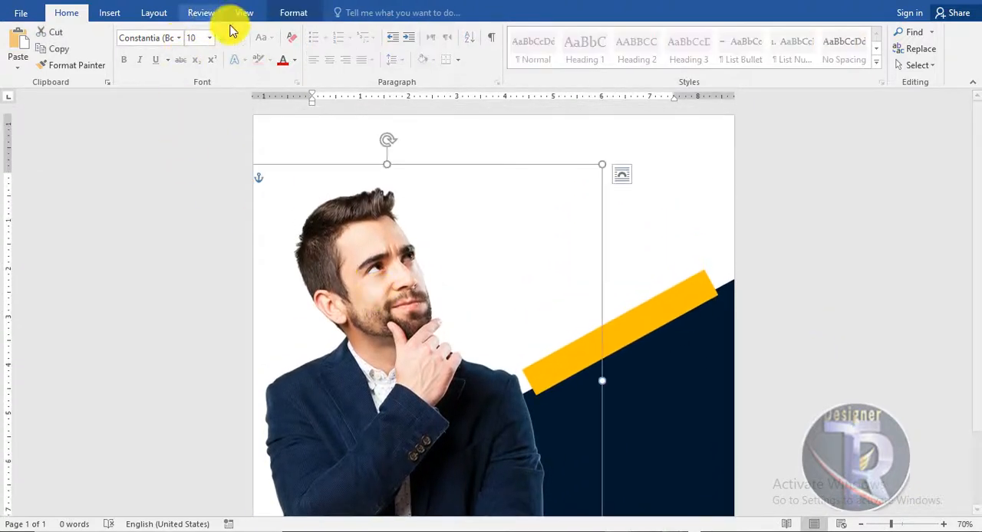
pyautogui.click(284, 14)
pyautogui.click(96, 31)
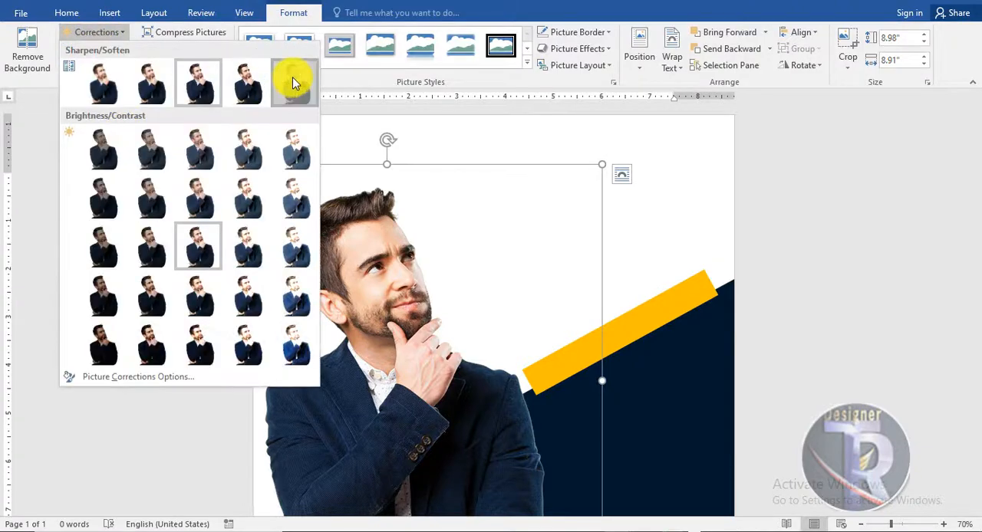
pyautogui.click(294, 83)
pyautogui.click(850, 276)
pyautogui.scroll(-4, 851, 277)
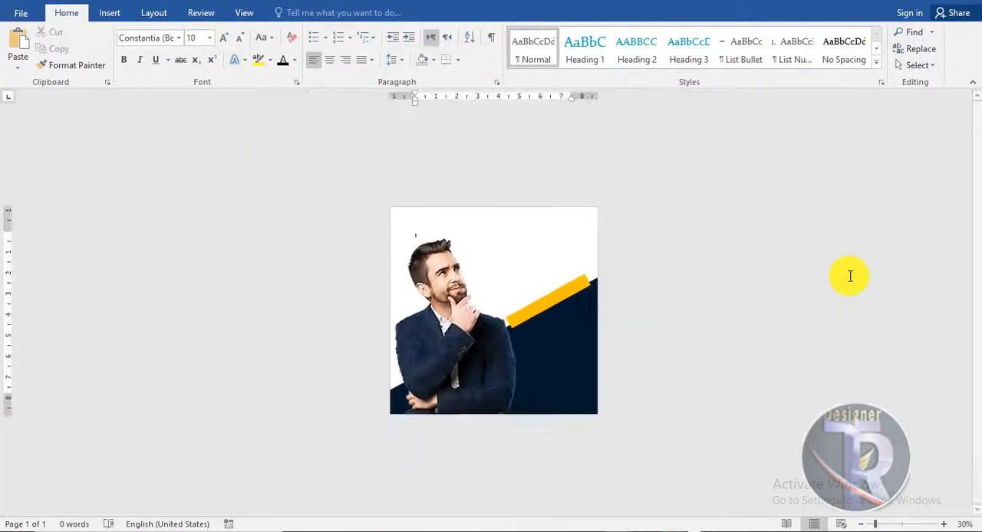
pyautogui.scroll(5, 850, 276)
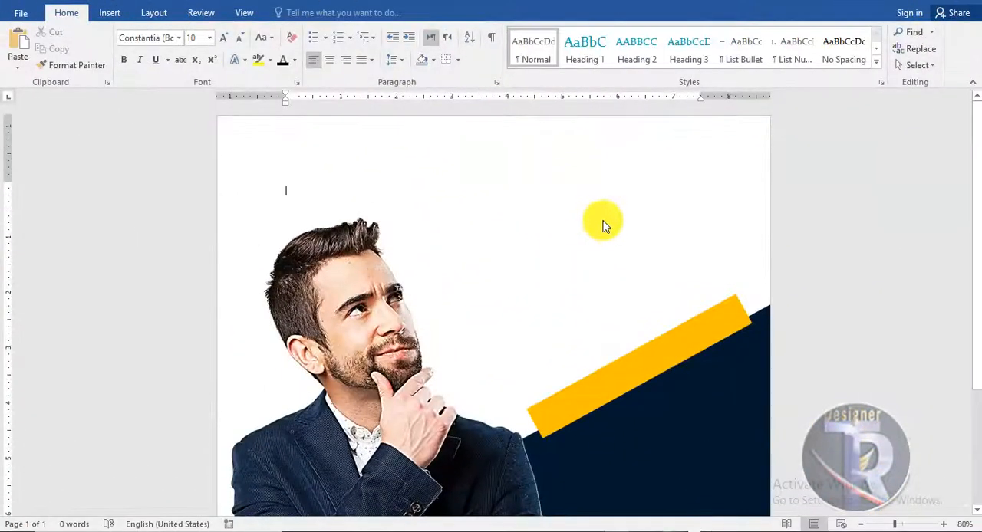
# Draw a rectangle about 9.83 by 1.82 inches across the top of the page
pyautogui.click(109, 13)
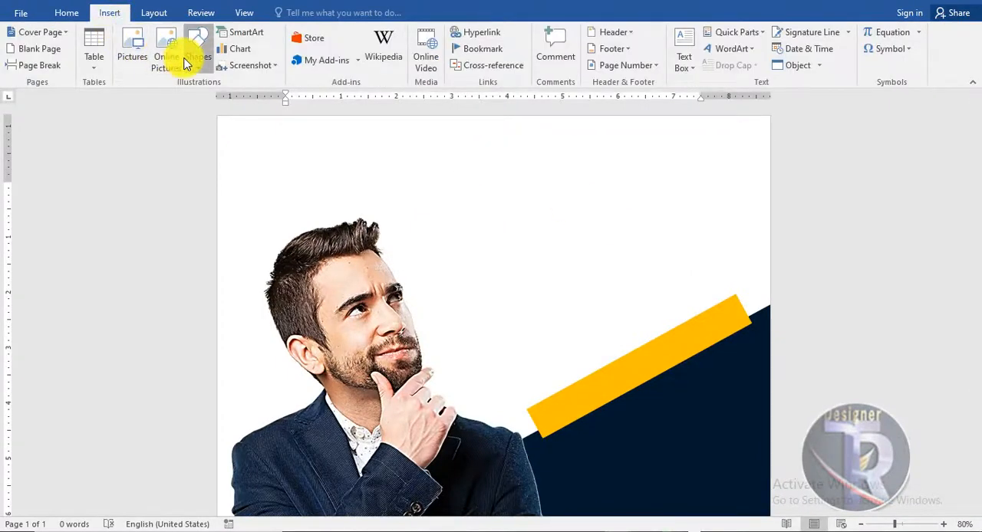
pyautogui.click(193, 54)
pyautogui.click(256, 101)
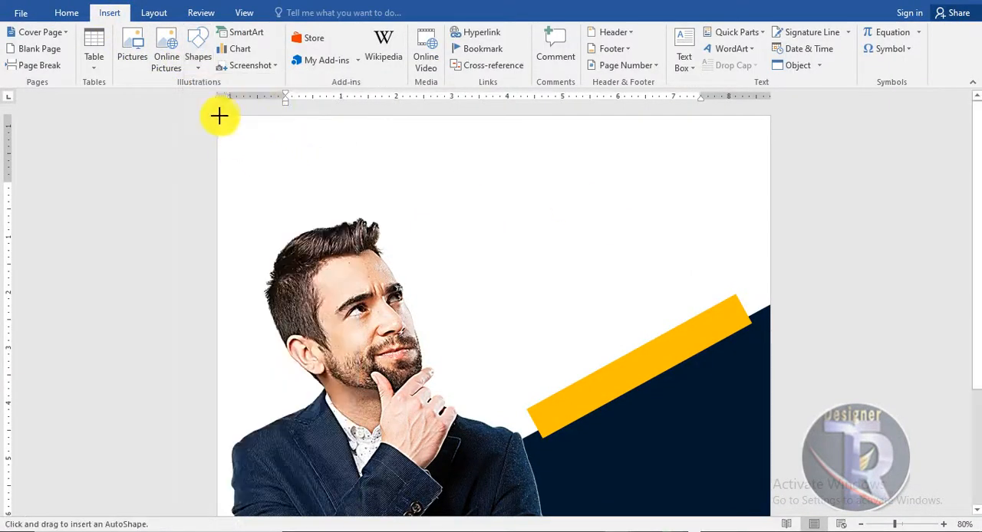
pyautogui.moveTo(221, 116)
pyautogui.mouseDown()
pyautogui.moveTo(453, 208)
pyautogui.moveTo(766, 218)
pyautogui.mouseUp()
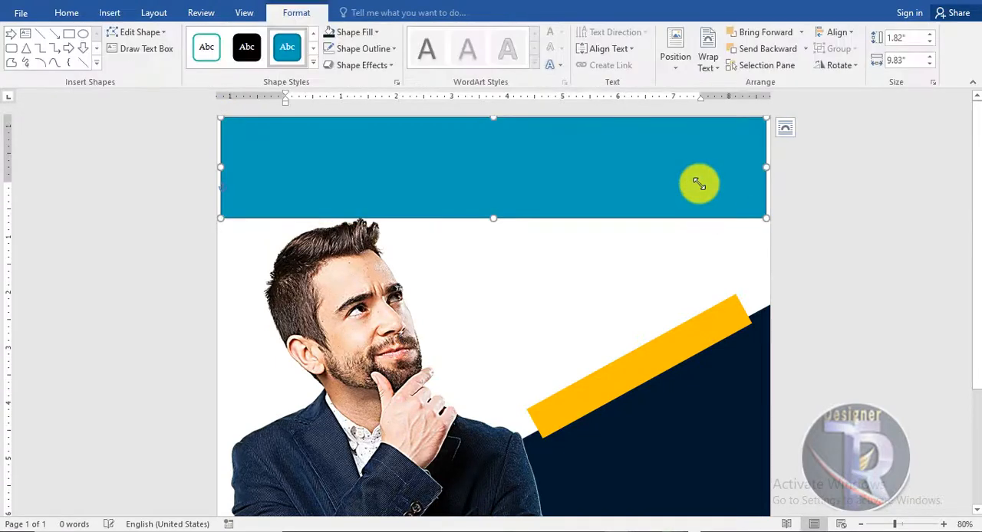
# Edit the rectangle's points to bow its lower edge downward on the right side, and add a point on that edge above the man's head
pyautogui.rightClick(698, 184)
pyautogui.click(746, 286)
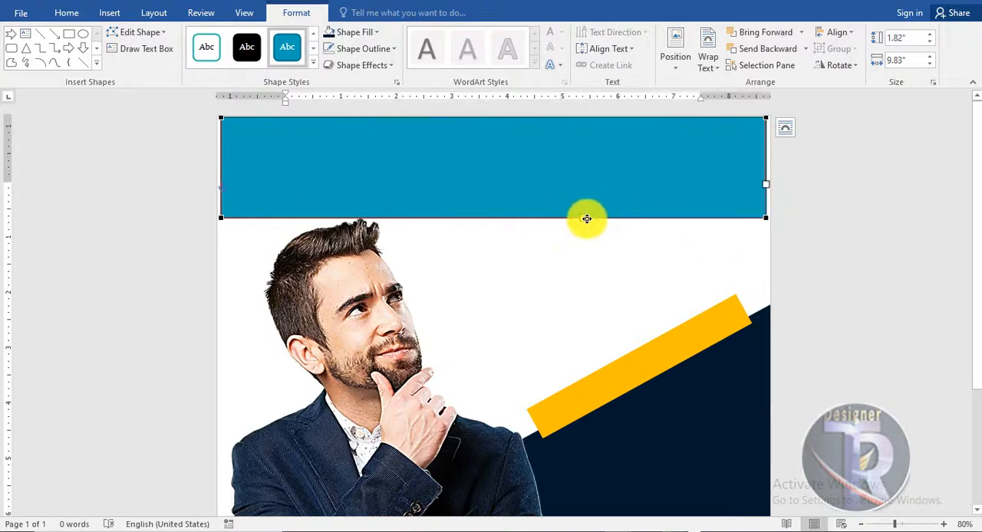
pyautogui.moveTo(585, 219); pyautogui.dragTo(585, 312)
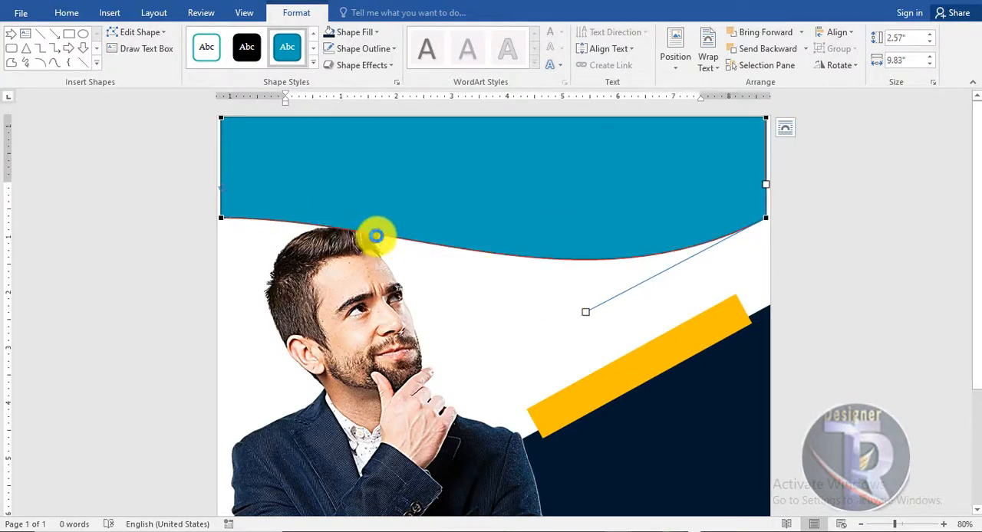
pyautogui.rightClick(391, 238)
pyautogui.click(432, 257)
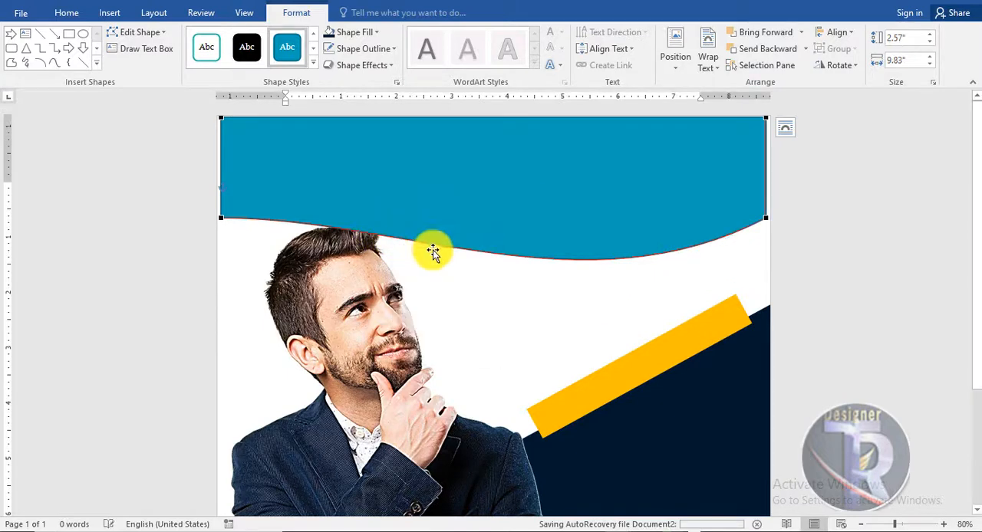
# Shape the rectangle's lower edge into a wave that arches over the man's head and dips deeply to the right of it
pyautogui.moveTo(483, 239); pyautogui.dragTo(484, 333)
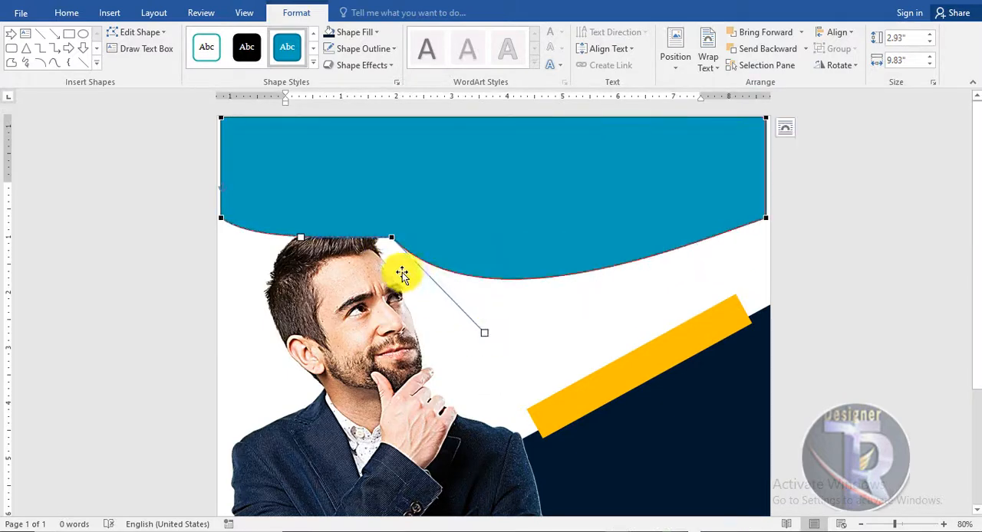
pyautogui.moveTo(302, 238); pyautogui.dragTo(328, 170)
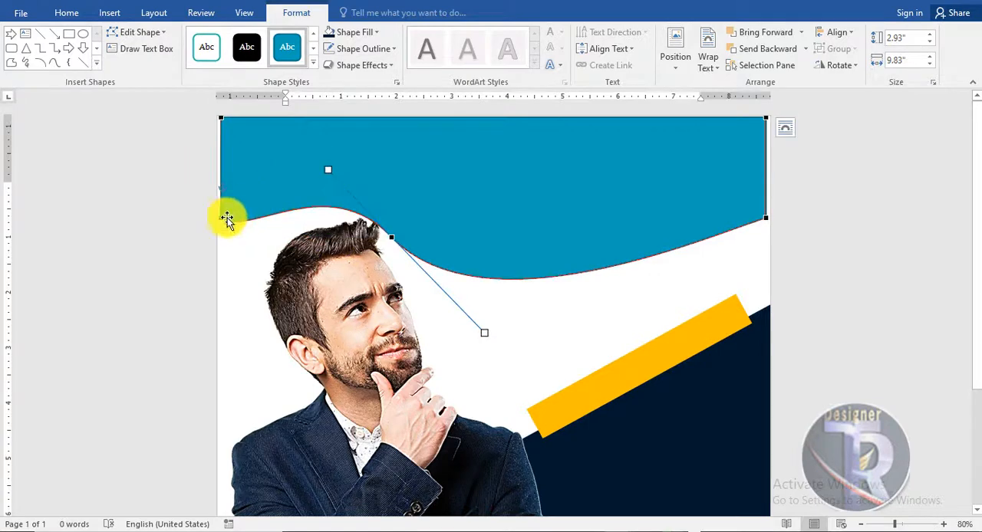
pyautogui.moveTo(250, 238); pyautogui.dragTo(249, 284)
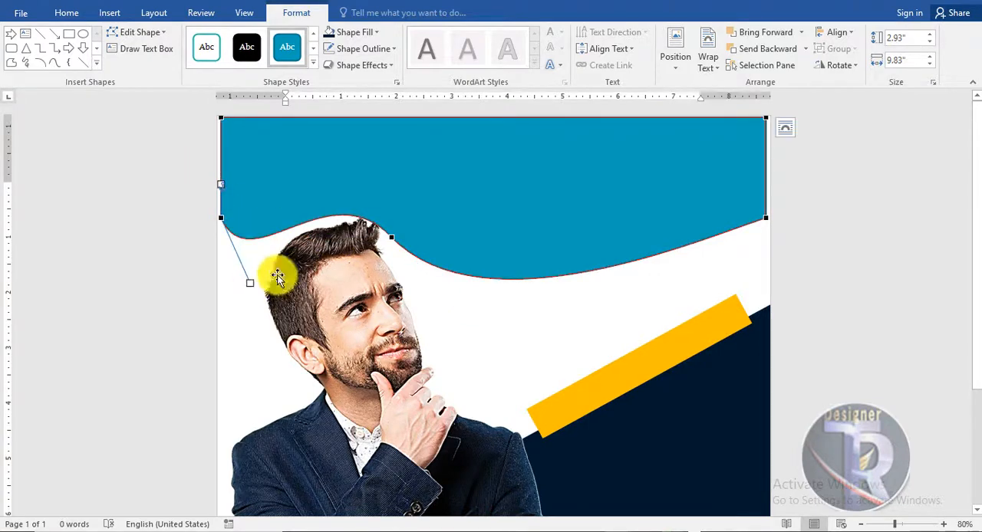
pyautogui.moveTo(327, 170); pyautogui.dragTo(380, 137)
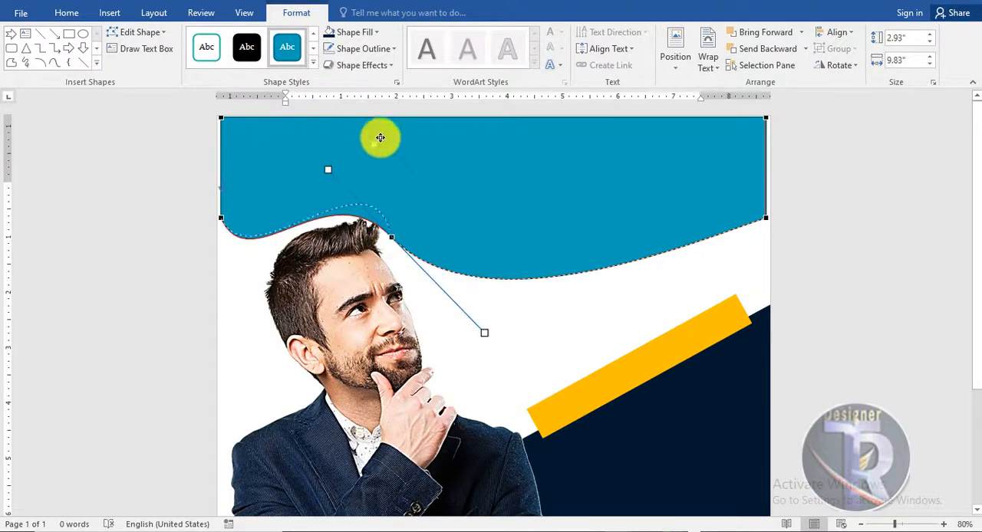
pyautogui.moveTo(358, 106); pyautogui.dragTo(358, 106)
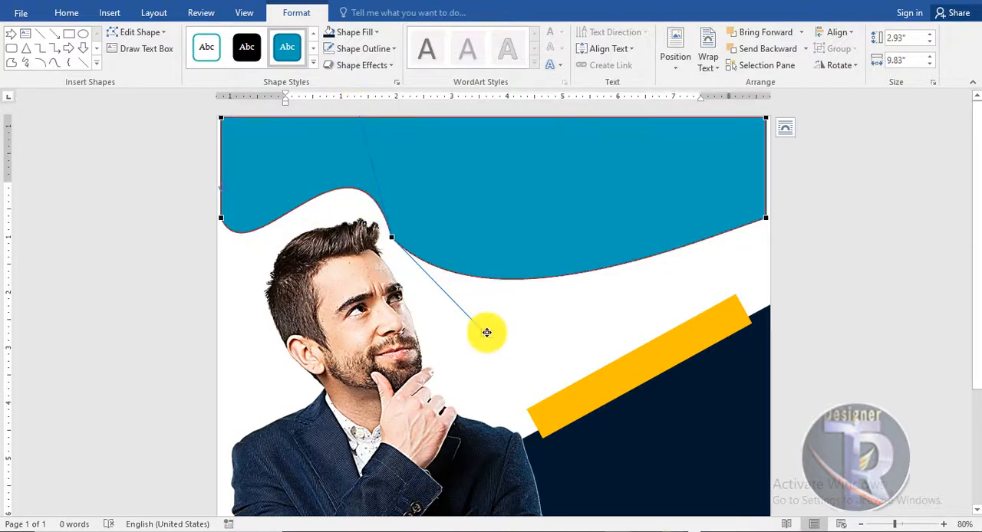
pyautogui.moveTo(486, 333); pyautogui.dragTo(477, 388)
pyautogui.click(547, 341)
# Enlarge the wave shape to about 11.3 by 3.74 inches so it covers the full page width from the top edge
pyautogui.click(617, 244)
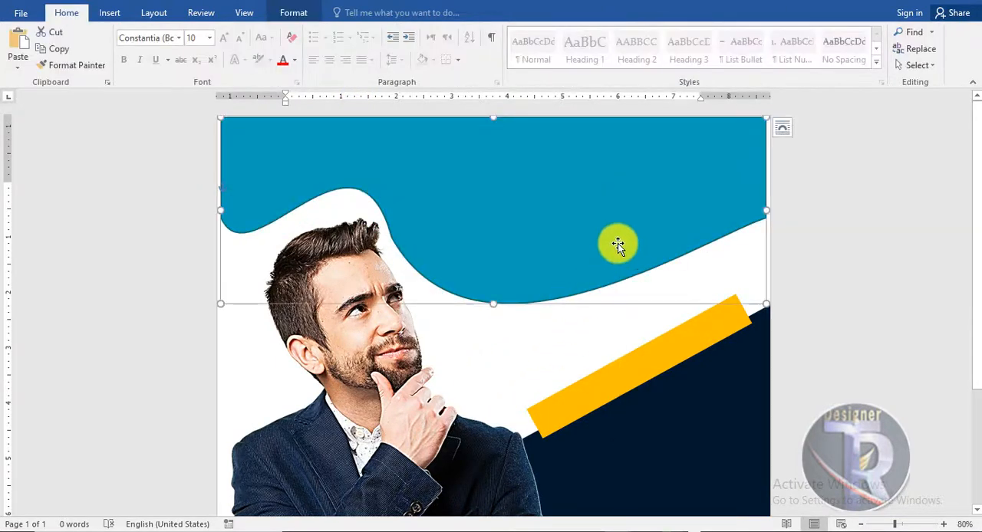
pyautogui.moveTo(647, 224); pyautogui.dragTo(627, 202)
pyautogui.moveTo(750, 281); pyautogui.dragTo(826, 307)
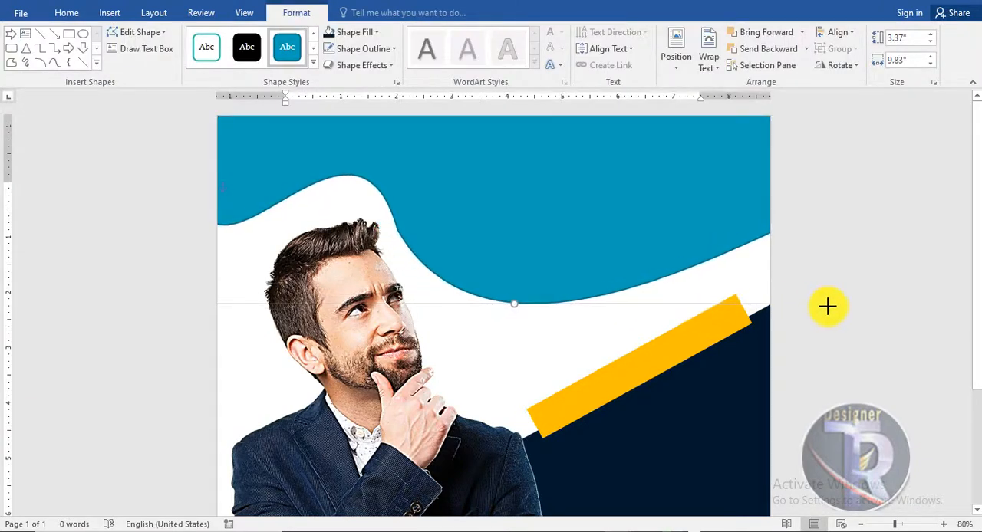
# Edit the wave's points to deepen its dip, making the shape about 4.14 inches high
pyautogui.rightClick(612, 219)
pyautogui.click(648, 325)
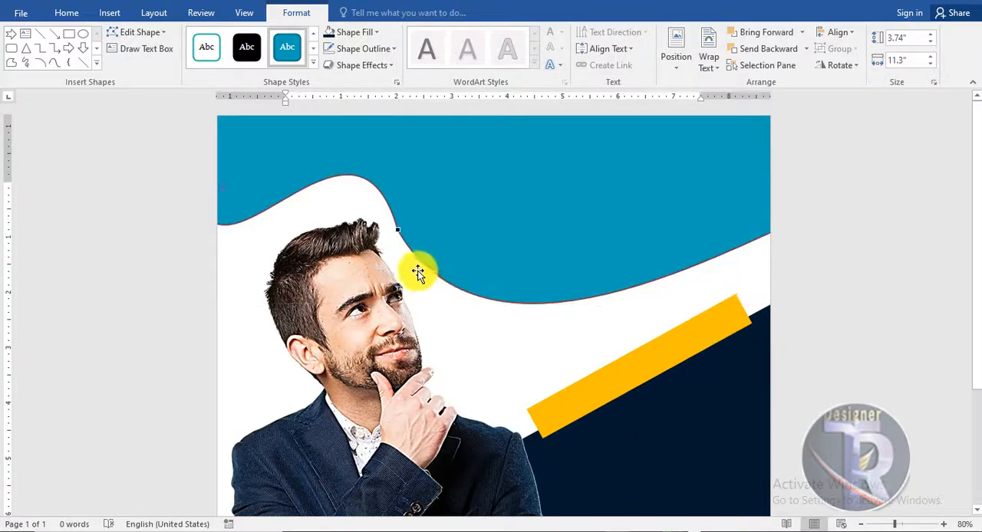
pyautogui.moveTo(398, 230); pyautogui.dragTo(509, 448)
pyautogui.click(767, 287)
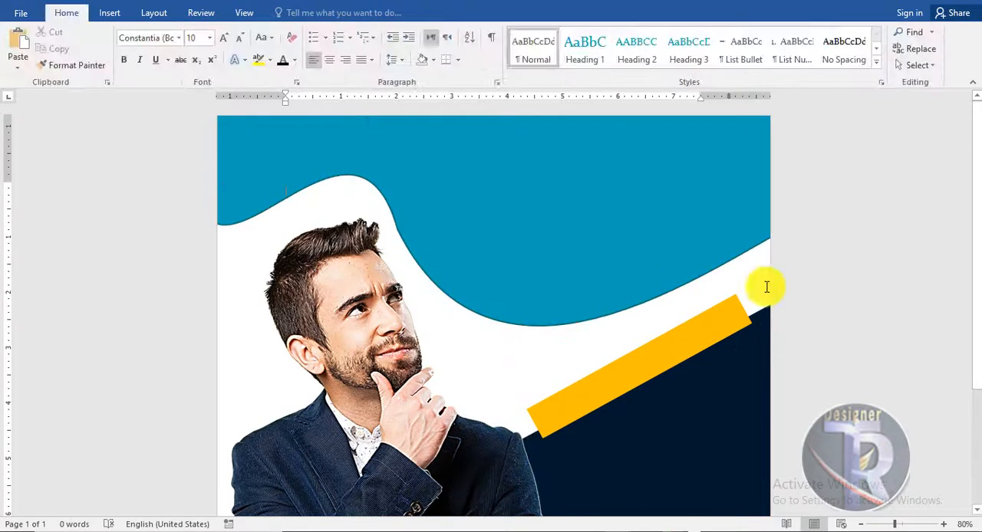
# Refine the wave's arch above the man's head through its points, keeping the shape up against the page's top edge
pyautogui.click(735, 235)
pyautogui.rightClick(576, 226)
pyautogui.rightClick(523, 228)
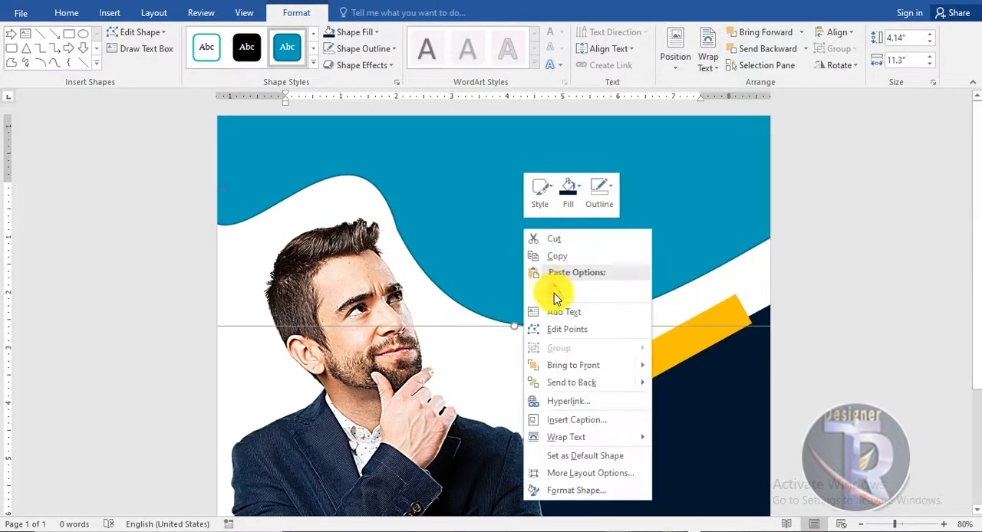
pyautogui.click(568, 329)
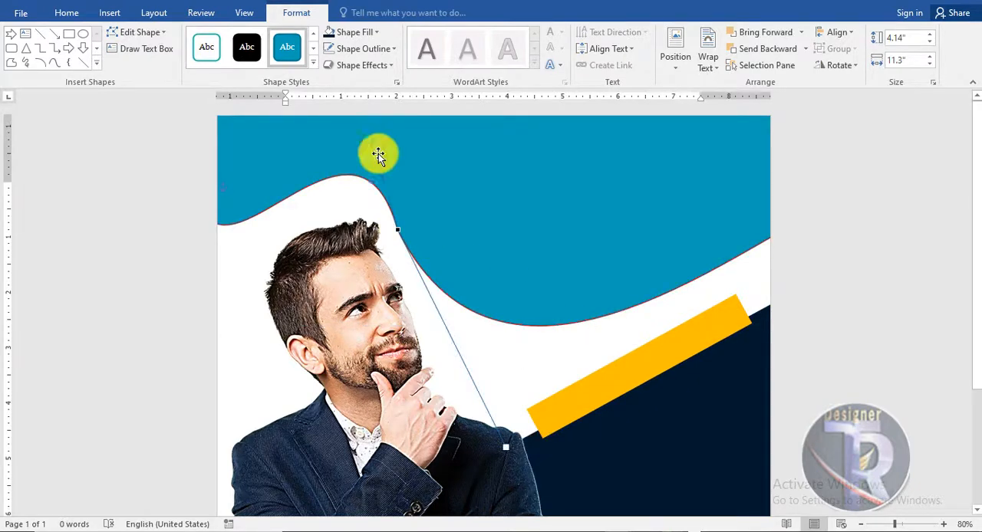
pyautogui.moveTo(499, 265); pyautogui.dragTo(507, 292)
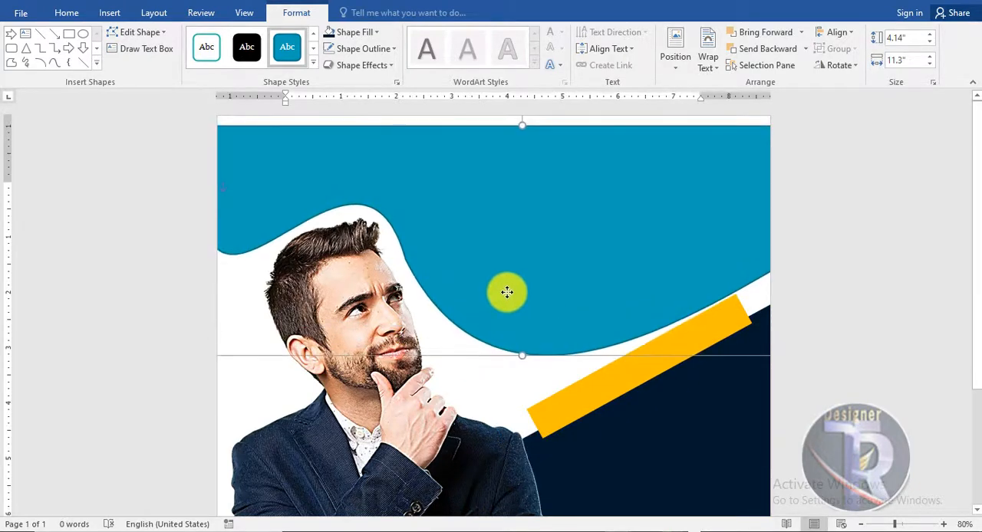
pyautogui.rightClick(507, 291)
pyautogui.click(541, 129)
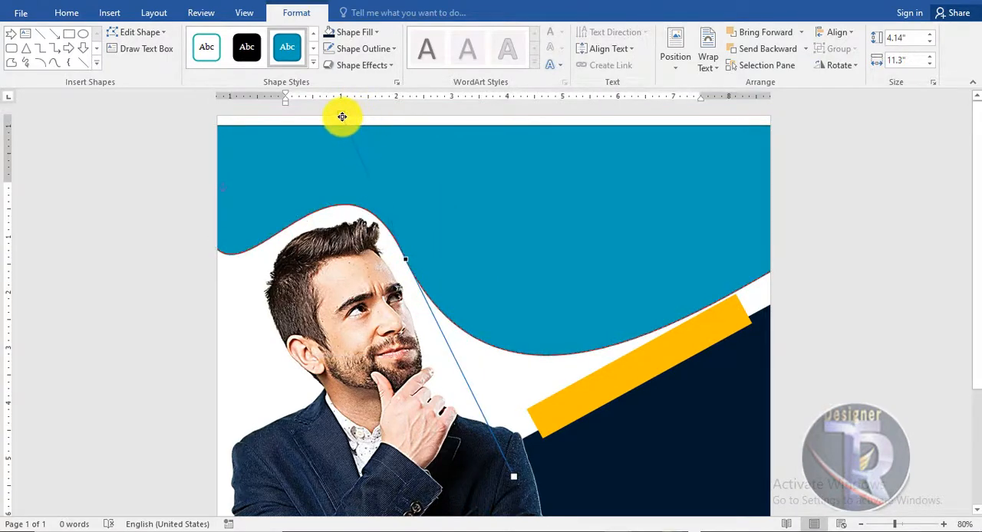
pyautogui.click(825, 308)
pyautogui.moveTo(732, 268); pyautogui.dragTo(713, 223)
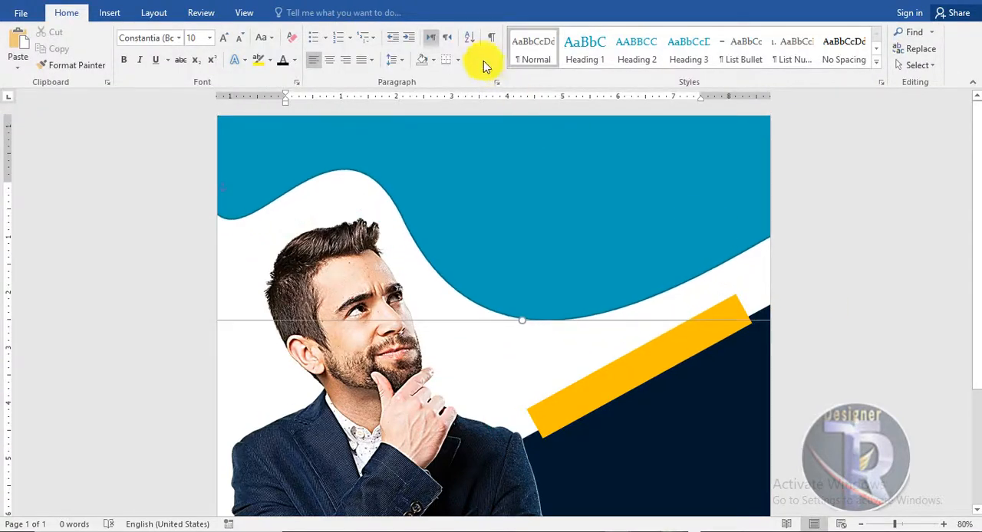
# Fill the wave shape with golden orange, remove its outline, and nudge it slightly down
pyautogui.click(296, 12)
pyautogui.click(376, 33)
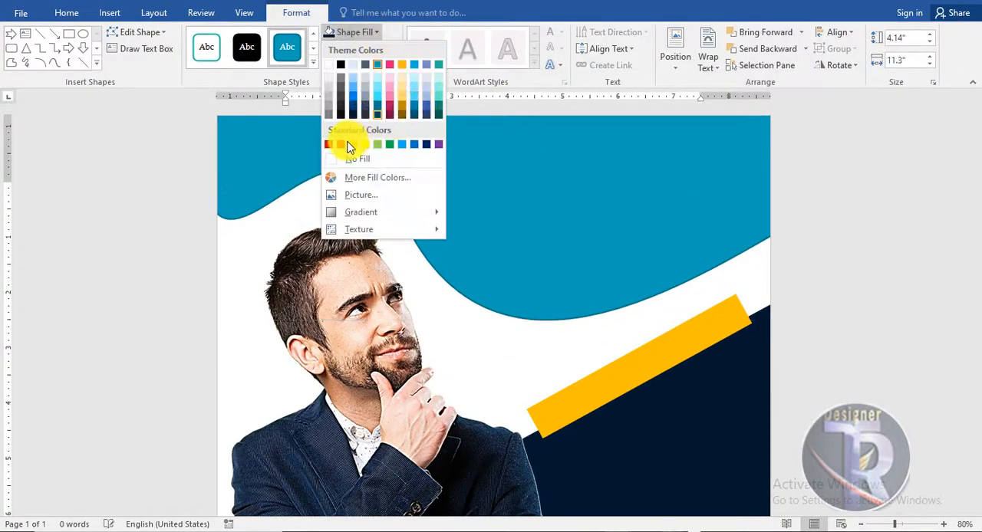
pyautogui.click(351, 145)
pyautogui.click(369, 47)
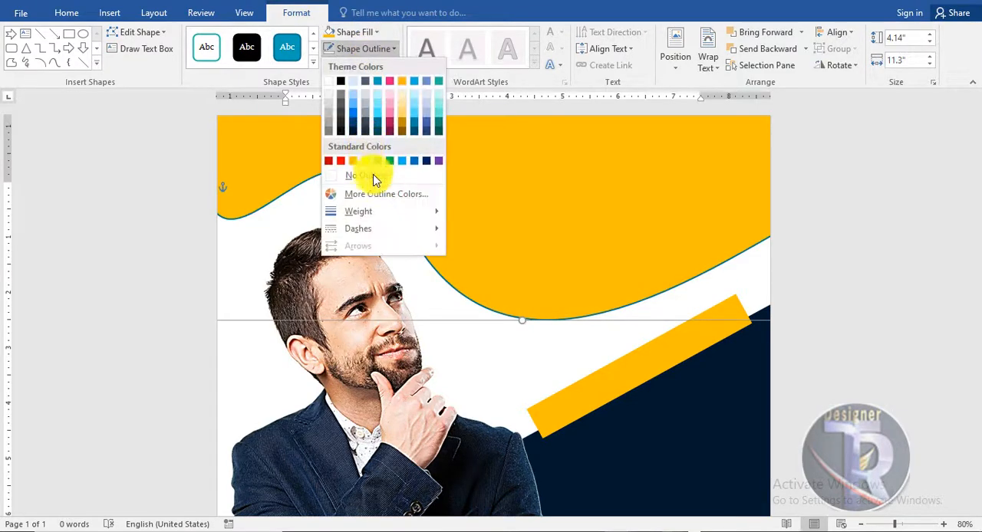
pyautogui.click(361, 176)
pyautogui.moveTo(539, 265); pyautogui.dragTo(541, 270)
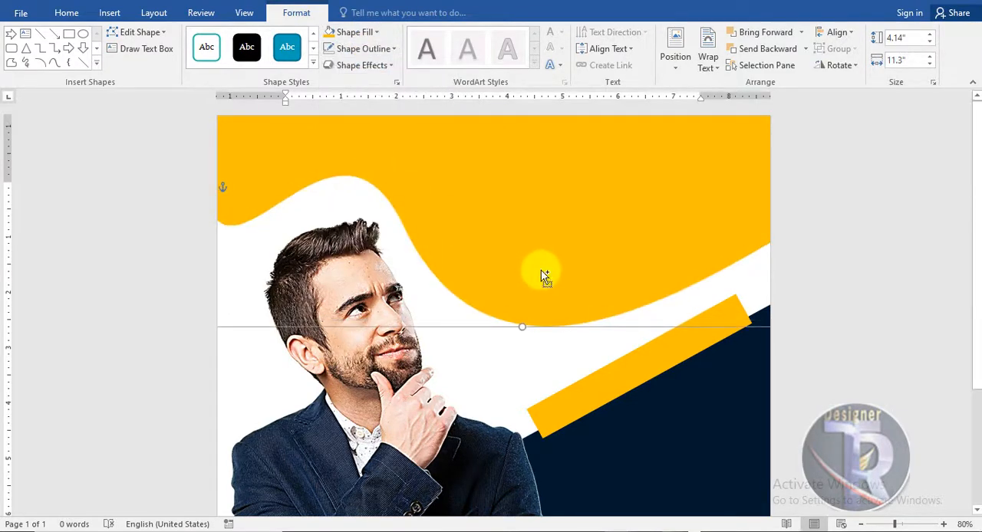
# Place a dark navy copy of the golden wave slightly above the original, leaving a golden band along the curved edge
pyautogui.click(900, 267)
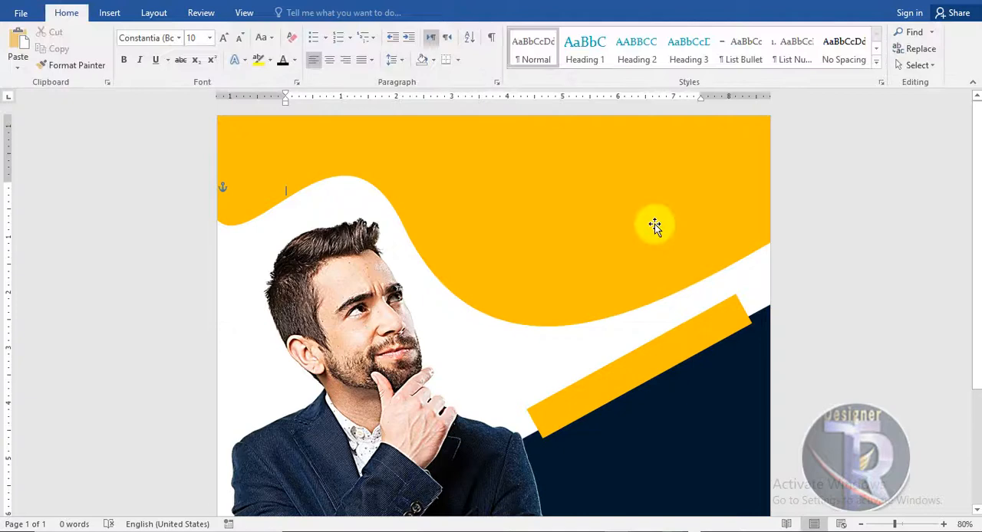
pyautogui.click(375, 32)
pyautogui.click(345, 105)
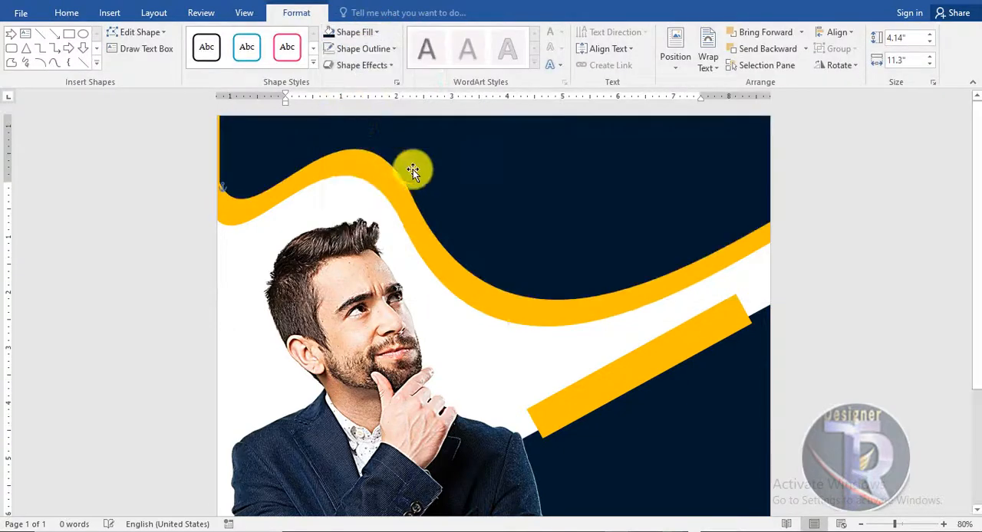
pyautogui.moveTo(500, 194); pyautogui.dragTo(502, 201)
pyautogui.click(900, 332)
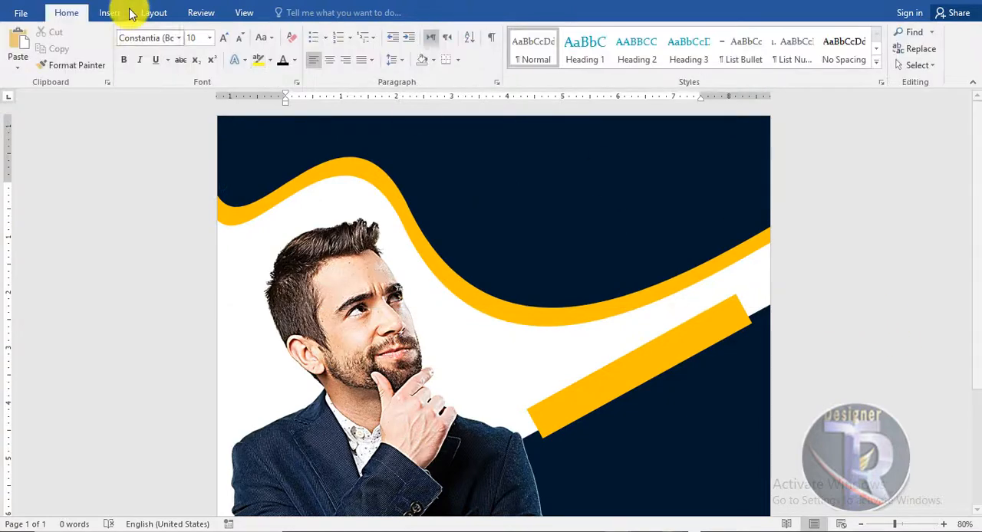
# Insert a WordArt text reading DIGITAL in the navy area above the wave's dip
pyautogui.click(110, 13)
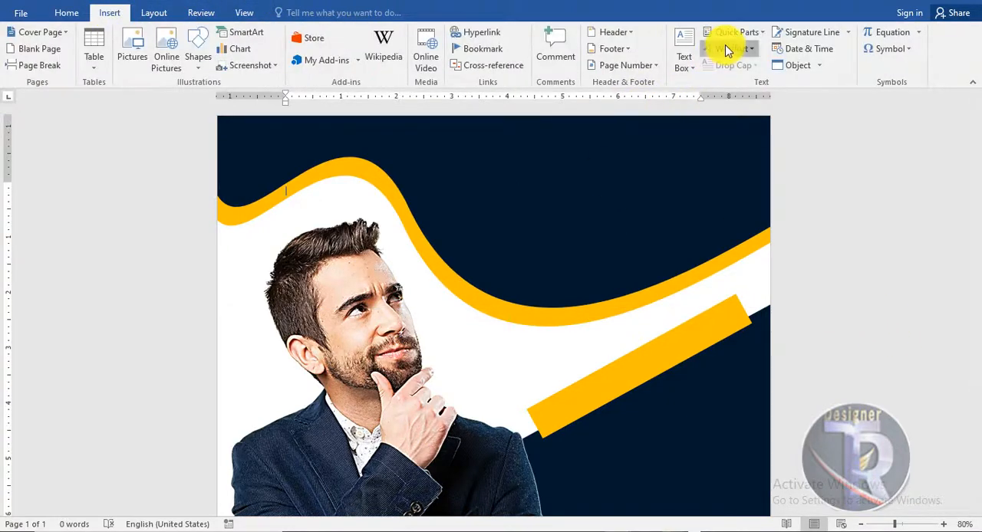
pyautogui.click(728, 50)
pyautogui.click(714, 89)
pyautogui.moveTo(427, 184); pyautogui.dragTo(603, 142)
pyautogui.tripleClick(606, 168)
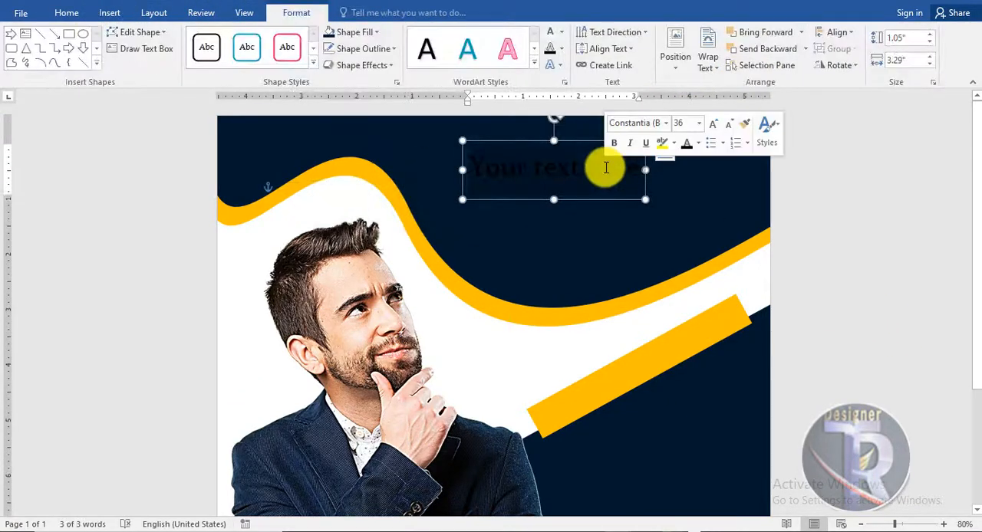
pyautogui.write('DIGITAL')
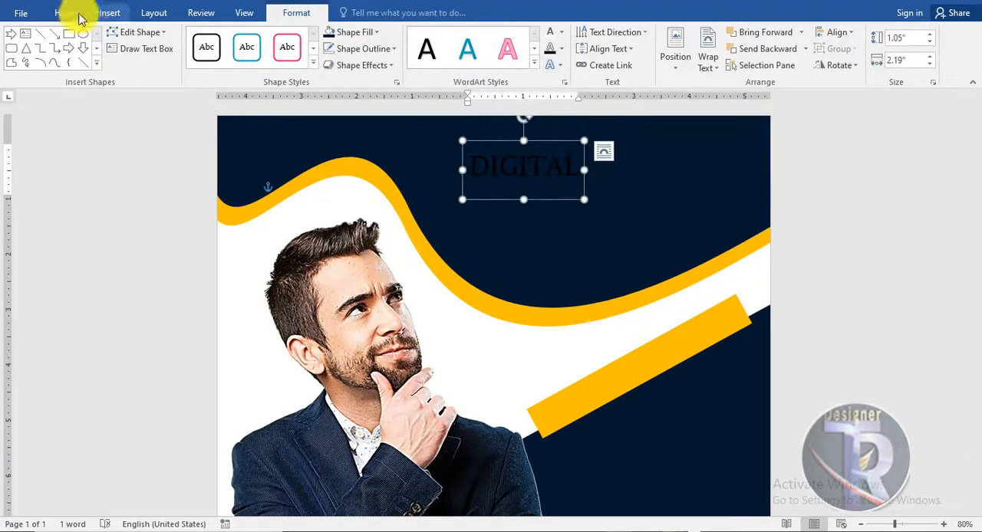
# Format DIGITAL in golden orange, Arial Black, size 48
pyautogui.click(72, 14)
pyautogui.click(293, 60)
pyautogui.click(308, 186)
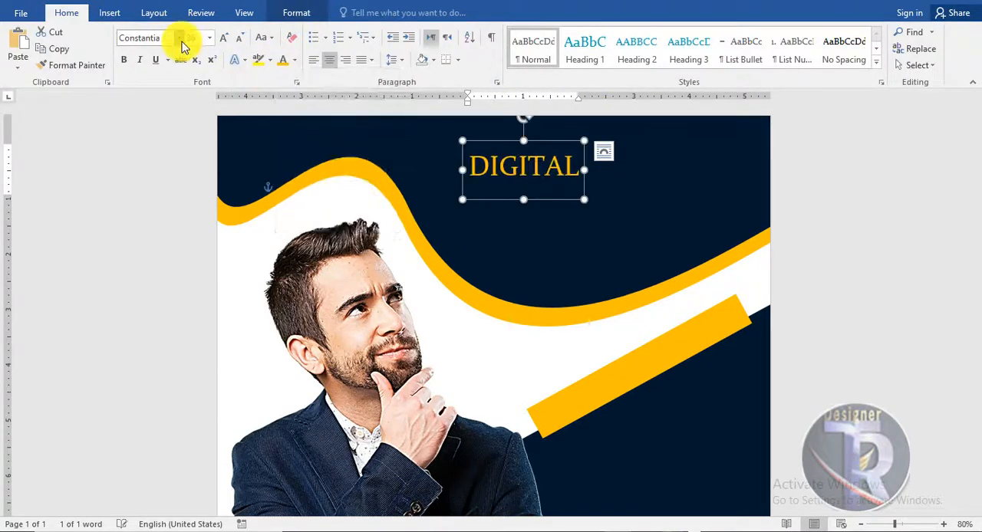
pyautogui.click(180, 40)
pyautogui.click(169, 175)
pyautogui.click(222, 38)
# Place a copy of the DIGITAL text directly below it and change the copy to MARKETING
pyautogui.moveTo(620, 220); pyautogui.dragTo(640, 190)
pyautogui.keyDown('ctrl'); pyautogui.moveTo(640, 190); pyautogui.dragTo(479, 204); pyautogui.keyUp('ctrl')
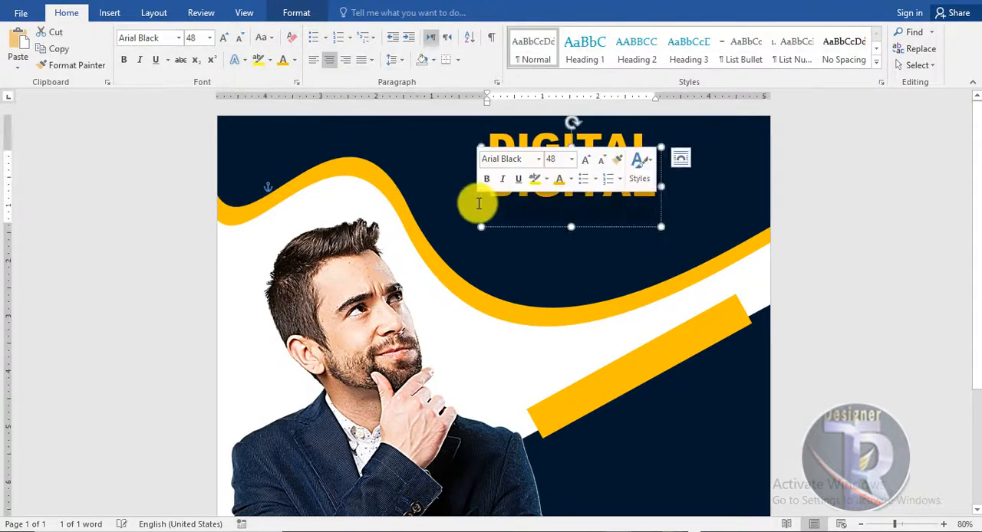
pyautogui.write('MARKETING')
pyautogui.click(529, 147)
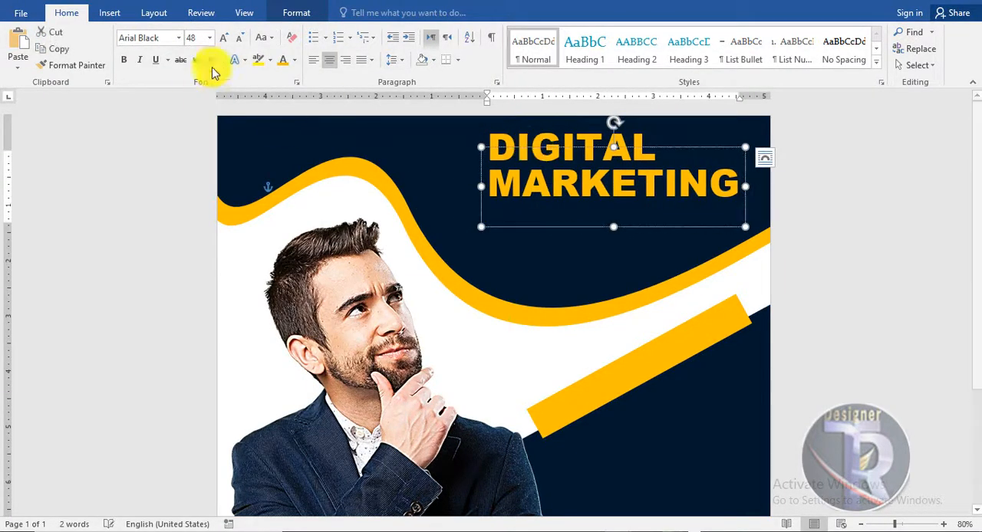
# Color the word MARKETING white, with its last four letters TING in golden orange
pyautogui.click(294, 60)
pyautogui.click(285, 108)
pyautogui.click(623, 185)
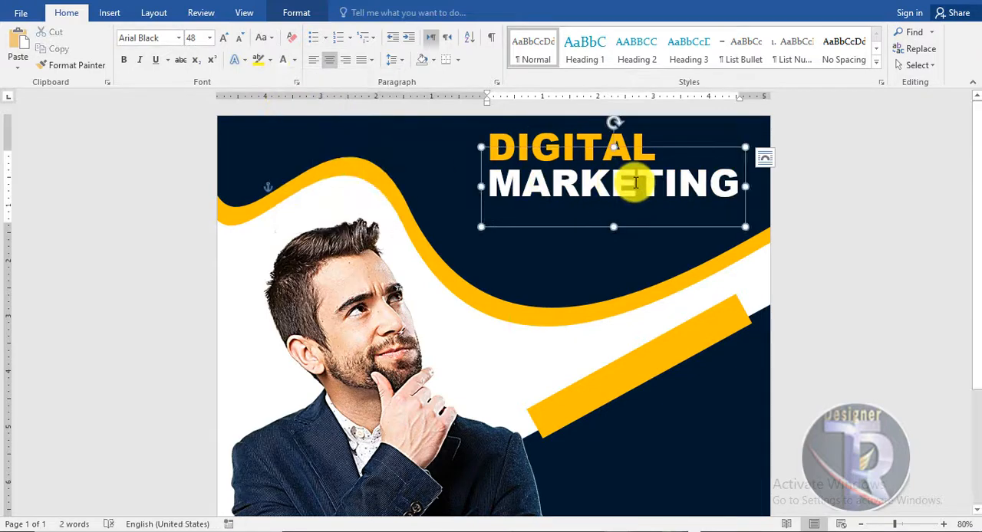
pyautogui.doubleClick(636, 182)
pyautogui.click(294, 60)
pyautogui.click(309, 189)
pyautogui.click(875, 232)
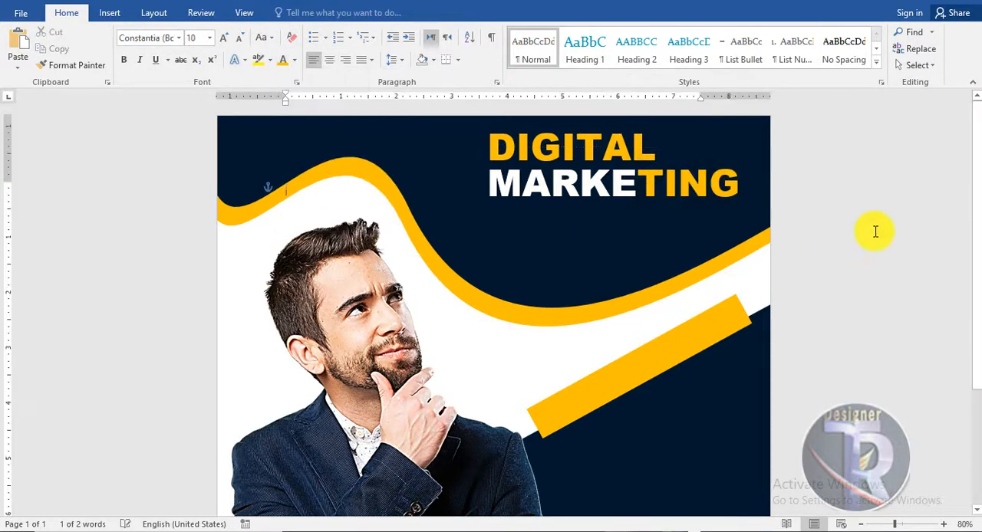
# Place a copy of DIGITAL just below MARKETING, left-aligned with it, and change its text to AGENCY
pyautogui.click(584, 147)
pyautogui.click(578, 134)
pyautogui.keyDown('ctrl'); pyautogui.moveTo(585, 194); pyautogui.dragTo(578, 266); pyautogui.keyUp('ctrl')
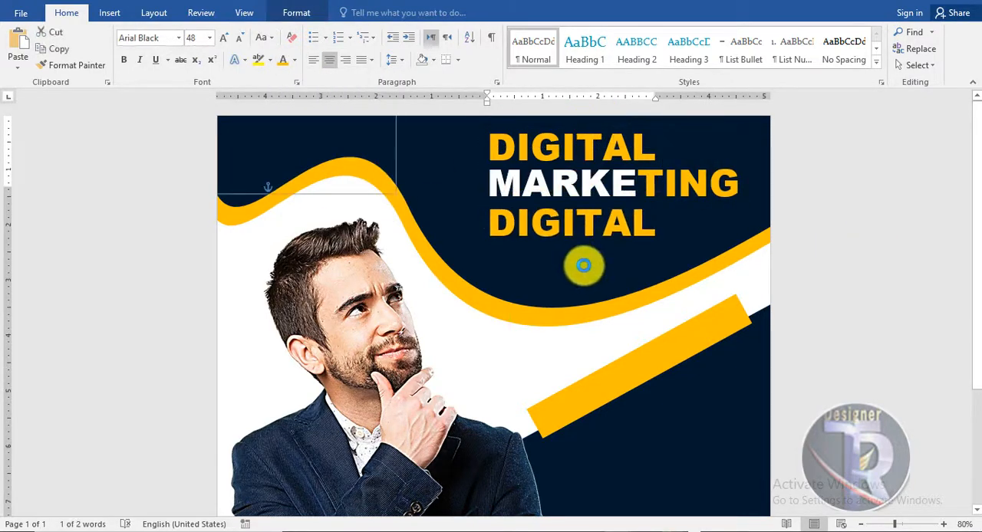
pyautogui.click(596, 177)
pyautogui.click(610, 230)
pyautogui.moveTo(593, 199); pyautogui.dragTo(595, 184)
pyautogui.doubleClick(622, 231)
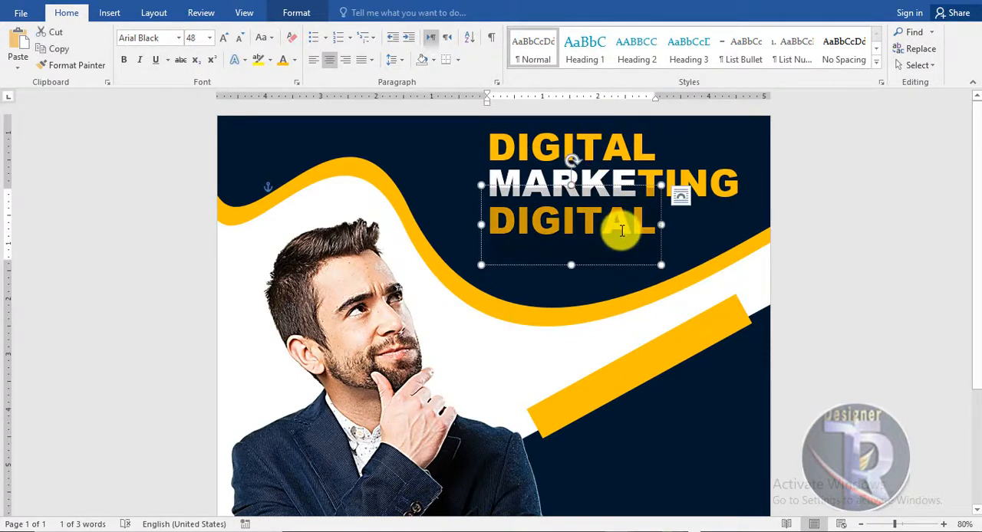
pyautogui.write('AGENCY')
# Nudge the DIGITAL line slightly down to tighten the spacing of the three-line title
pyautogui.click(628, 185)
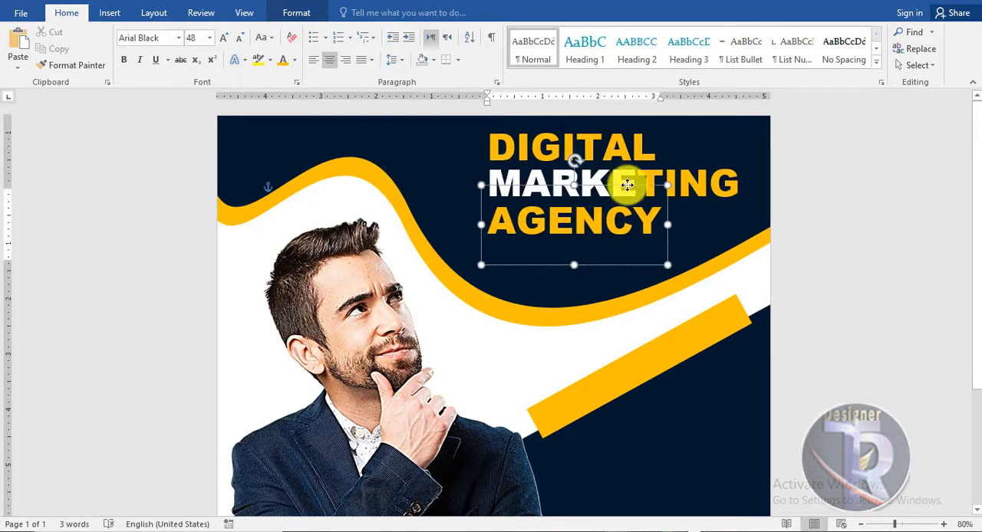
pyautogui.click(626, 146)
pyautogui.click(636, 135)
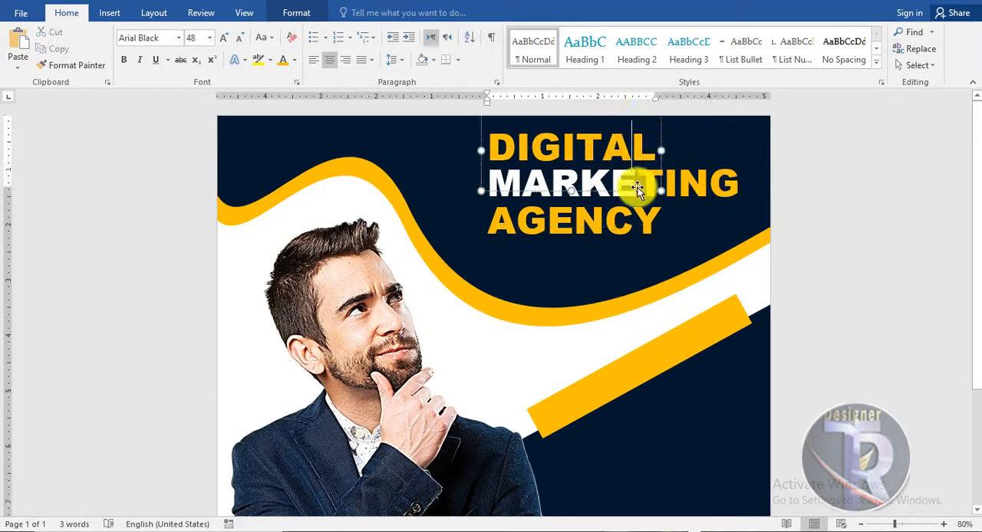
pyautogui.click(795, 198)
# Draw a rounded rectangle about 0.47 by 2.29 inches below AGENCY and fill it with dark navy
pyautogui.click(109, 12)
pyautogui.click(198, 50)
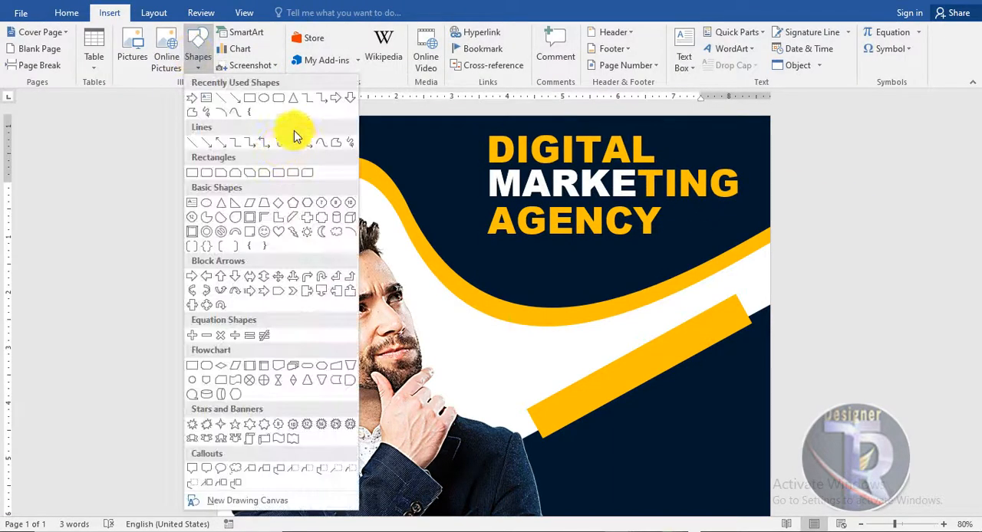
pyautogui.click(278, 102)
pyautogui.moveTo(504, 252)
pyautogui.mouseDown()
pyautogui.moveTo(561, 274)
pyautogui.moveTo(631, 278)
pyautogui.moveTo(586, 253)
pyautogui.mouseUp()
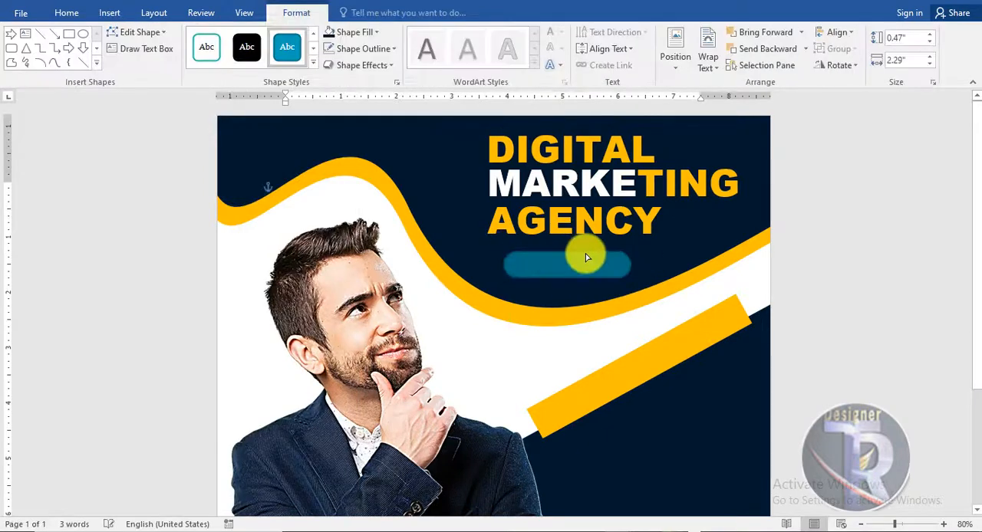
pyautogui.click(375, 32)
pyautogui.click(353, 116)
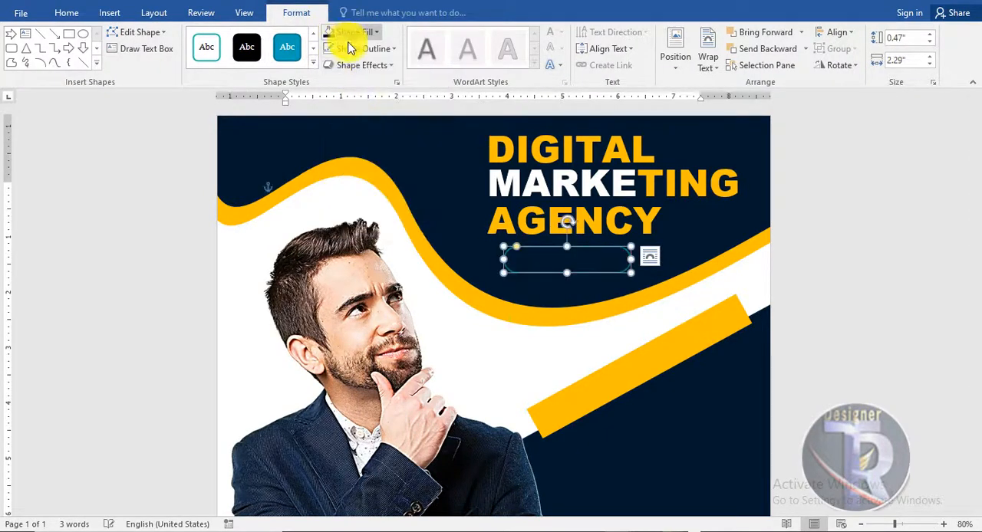
# Give the rounded rectangle a golden orange outline of 4½ pt and a yellow glow
pyautogui.click(364, 48)
pyautogui.click(355, 161)
pyautogui.click(356, 48)
pyautogui.moveTo(414, 213)
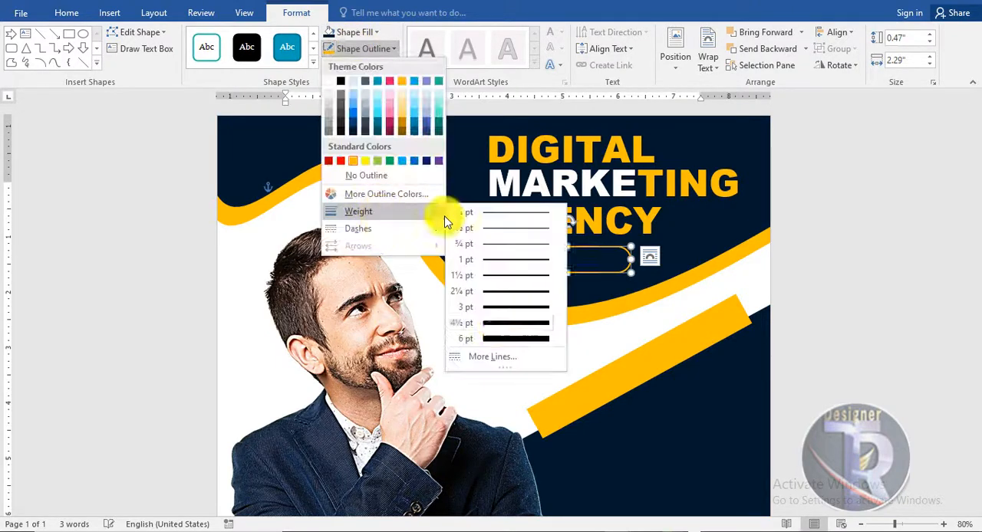
pyautogui.click(497, 323)
pyautogui.click(362, 65)
pyautogui.moveTo(386, 201)
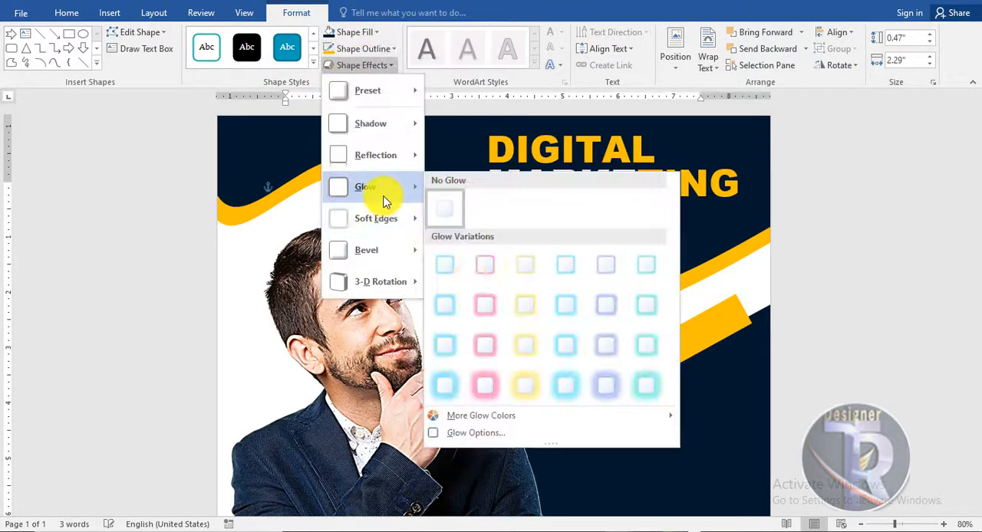
pyautogui.click(528, 349)
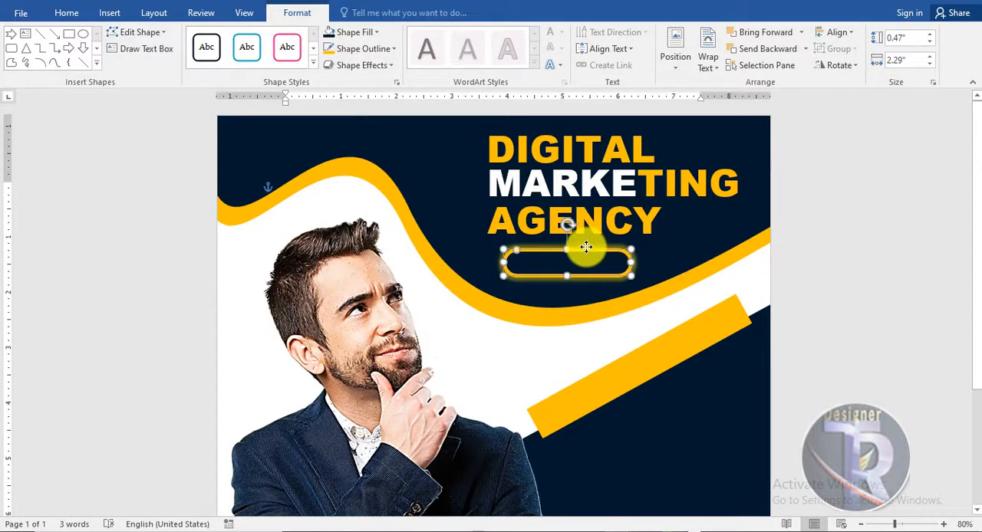
# Place a copy of the DIGITAL text over the rounded rectangle and reduce its font size to 22
pyautogui.click(583, 147)
pyautogui.keyDown('ctrl'); pyautogui.moveTo(600, 193); pyautogui.dragTo(604, 298); pyautogui.keyUp('ctrl')
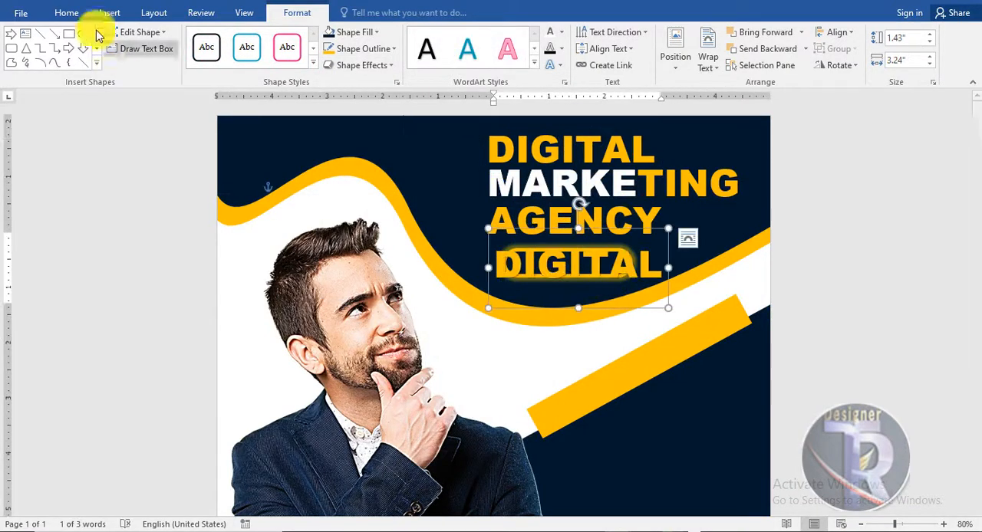
pyautogui.click(66, 12)
pyautogui.click(239, 38)
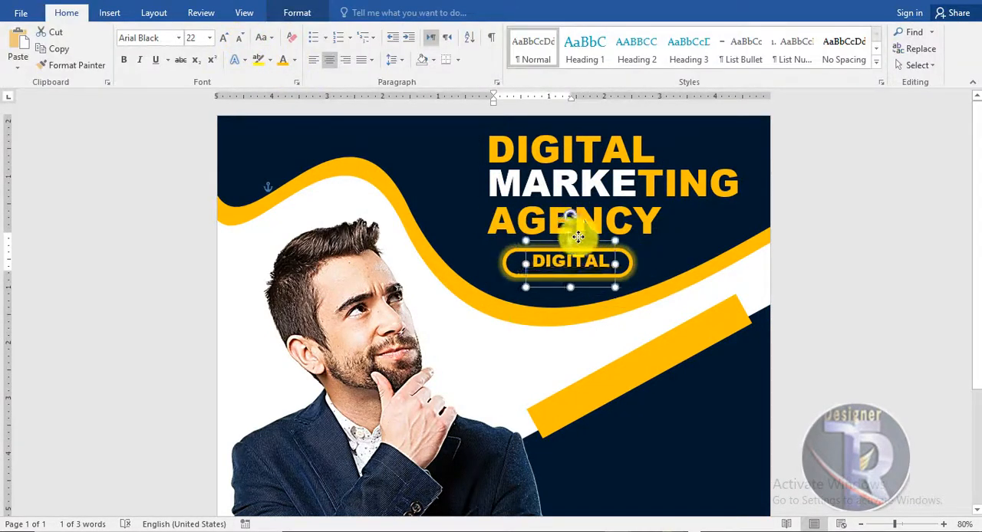
# Replace the small copy's text with LEARN MORE and reduce its font size to 16
pyautogui.doubleClick(508, 263)
pyautogui.press('BackSpace')
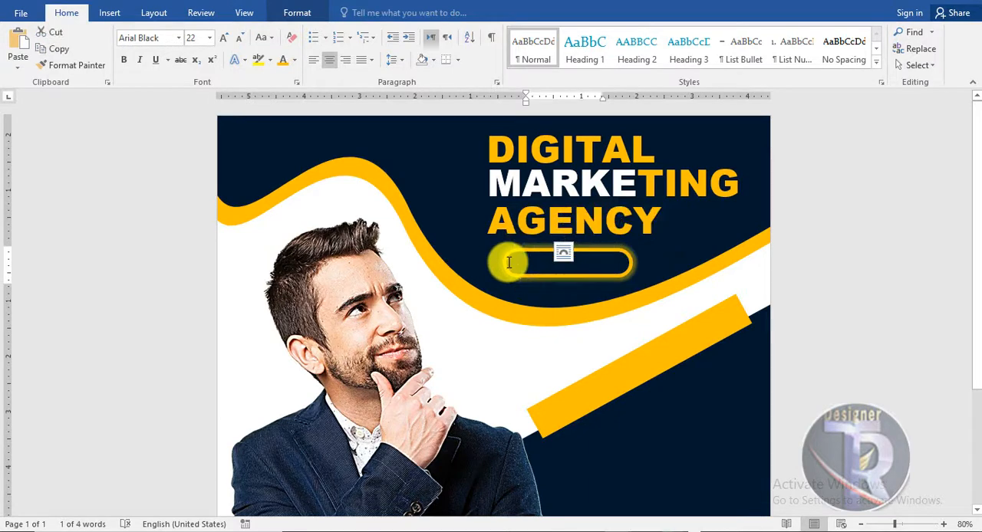
pyautogui.write('LEARN MORE')
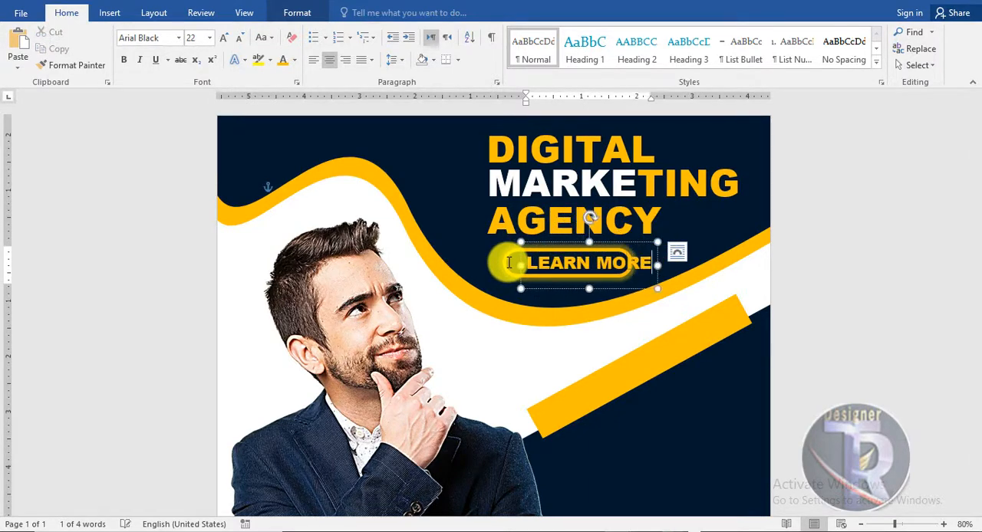
pyautogui.click(237, 43)
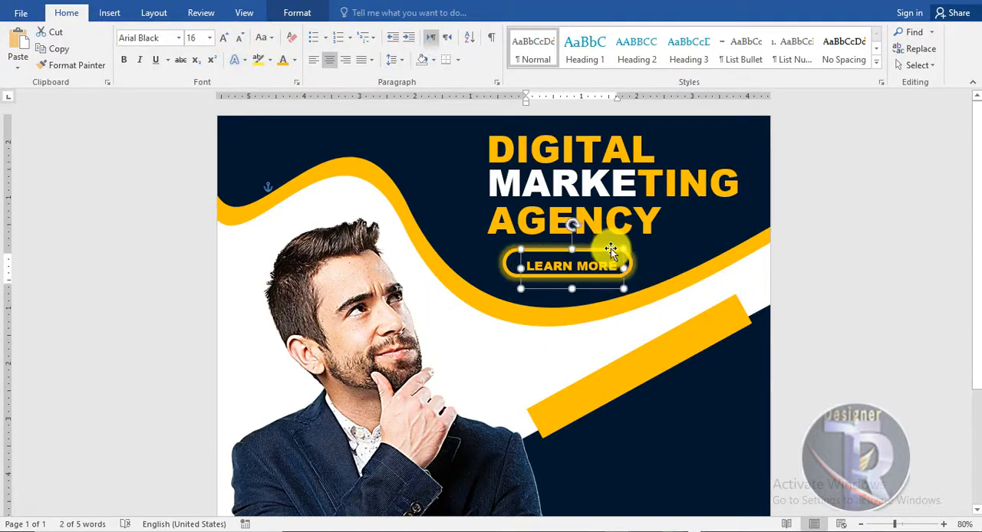
# Center LEARN MORE inside the rounded rectangle and color the text white
pyautogui.press('Left')
pyautogui.press('Left')
pyautogui.press('Left')
pyautogui.press('Left')
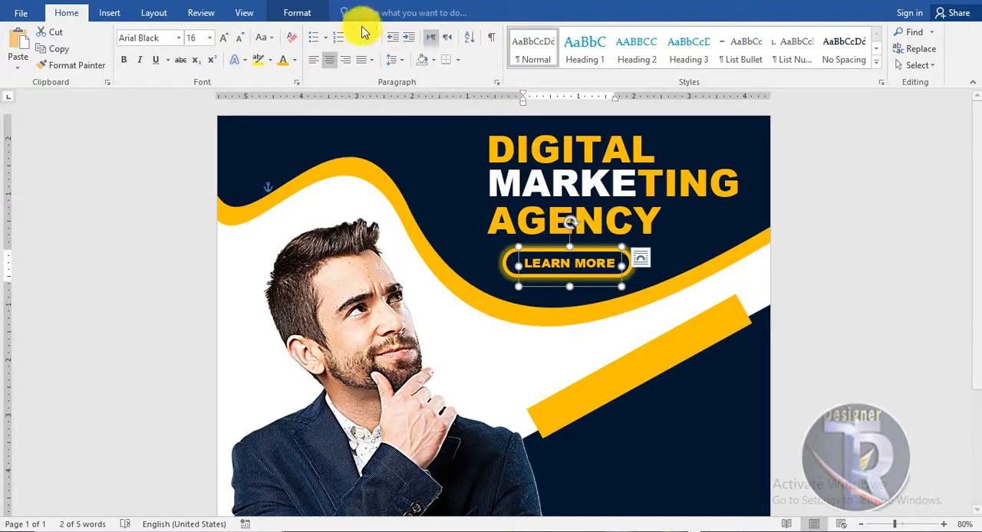
pyautogui.click(295, 59)
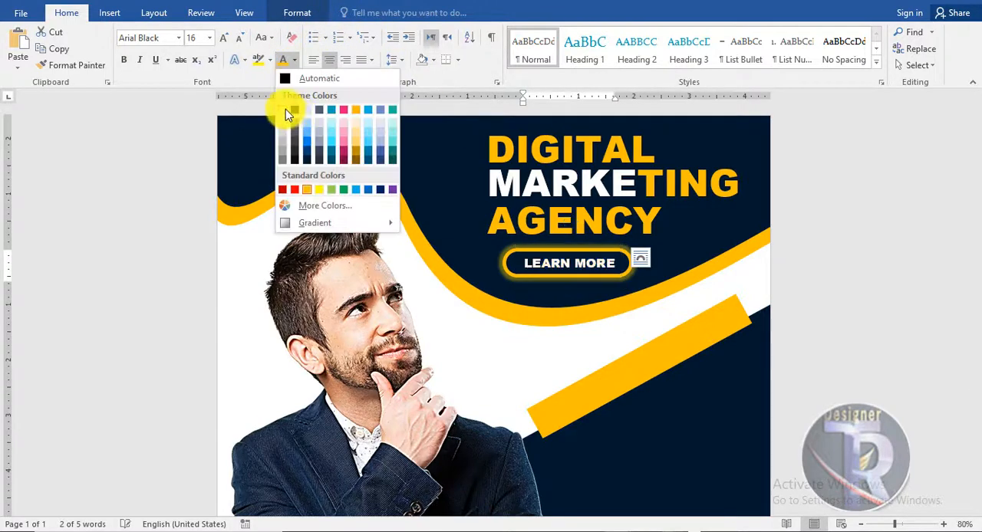
pyautogui.click(286, 109)
pyautogui.click(881, 284)
# Copy the LEARN MORE text to the navy area above the wave's crest and change it to LOGO
pyautogui.keyDown('ctrl'); pyautogui.scroll(-3, 882, 284); pyautogui.keyUp('ctrl')
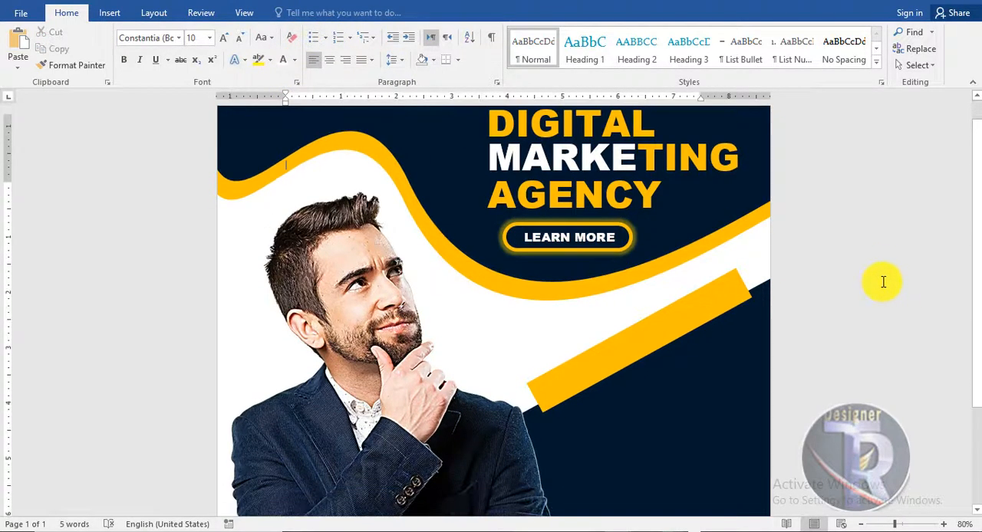
pyautogui.keyDown('ctrl'); pyautogui.scroll(4, 883, 282); pyautogui.keyUp('ctrl')
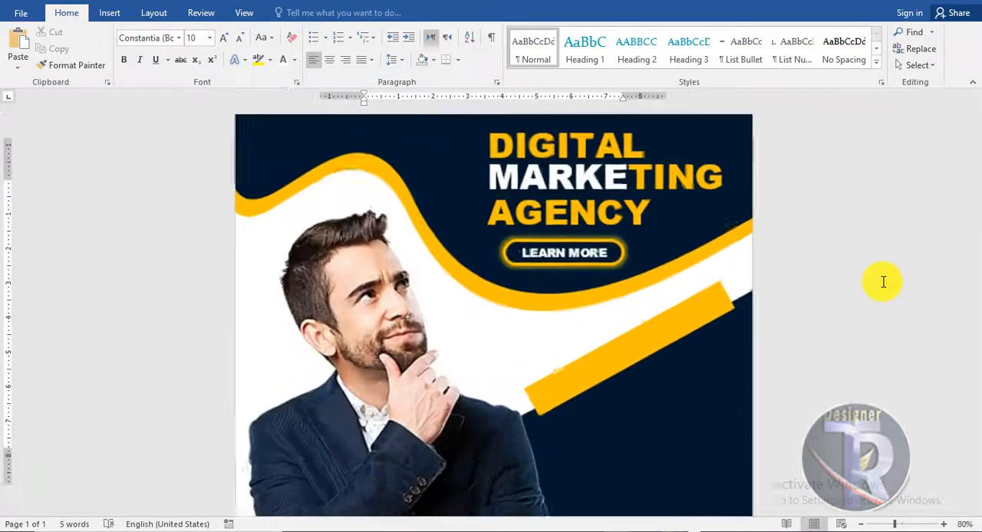
pyautogui.click(613, 258)
pyautogui.keyDown('ctrl'); pyautogui.moveTo(557, 251); pyautogui.dragTo(292, 133); pyautogui.keyUp('ctrl')
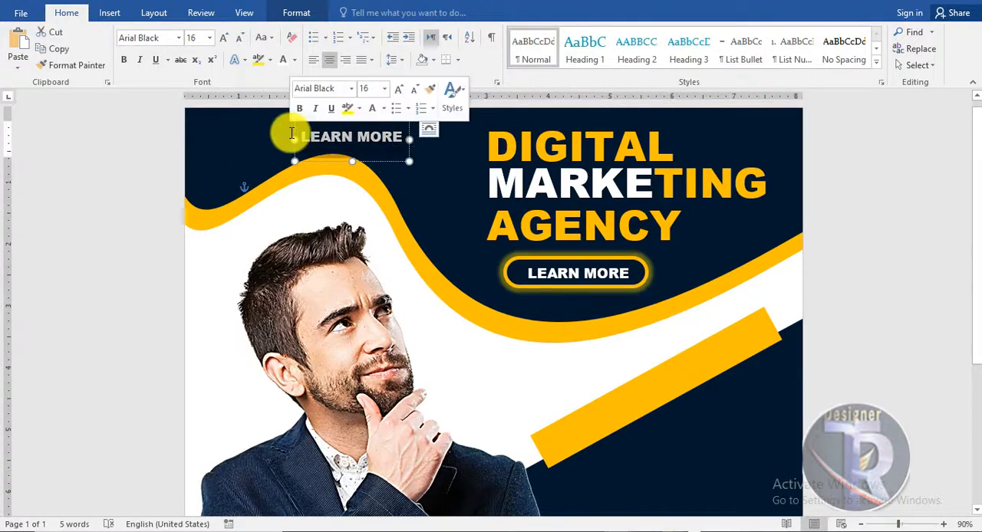
pyautogui.write('Lo')
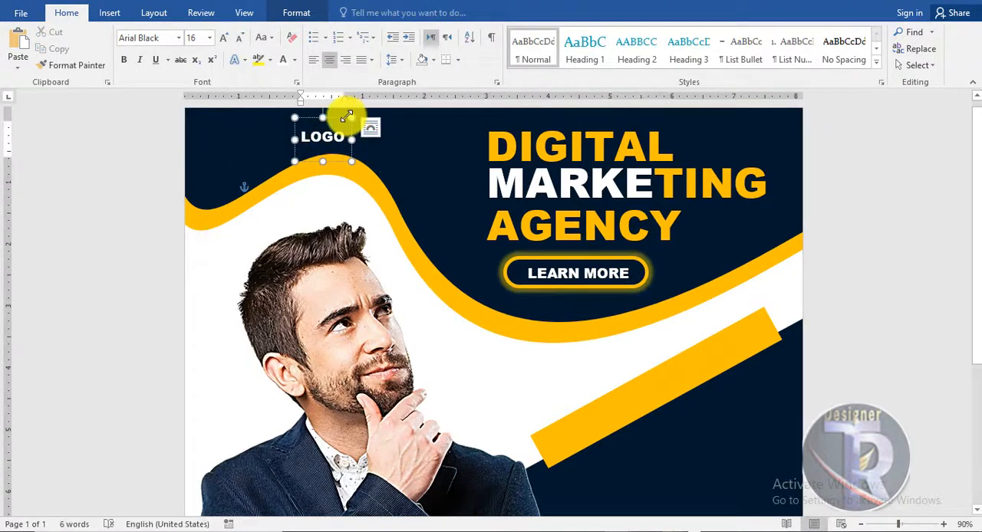
# Move LOGO into the poster's upper-left corner and enlarge its font size to 22
pyautogui.moveTo(248, 114); pyautogui.dragTo(253, 114)
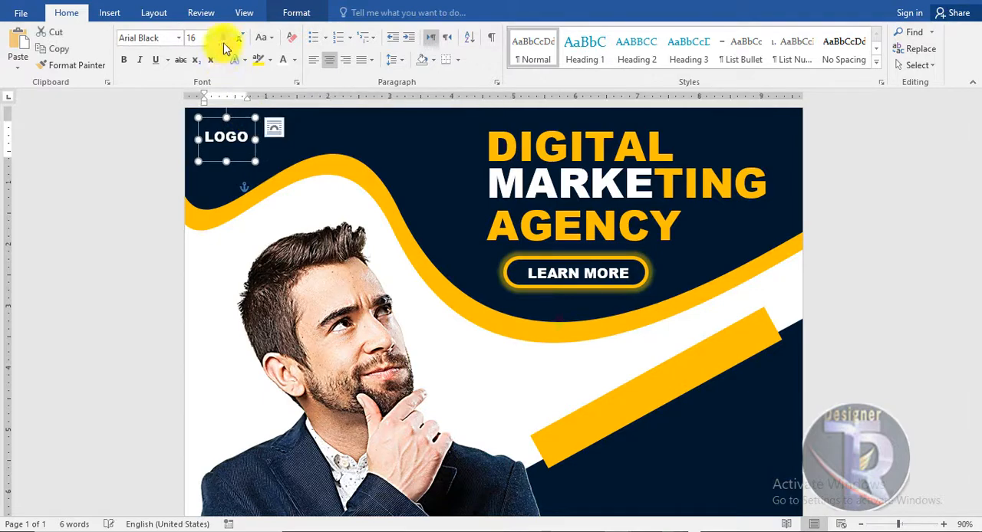
pyautogui.click(224, 38)
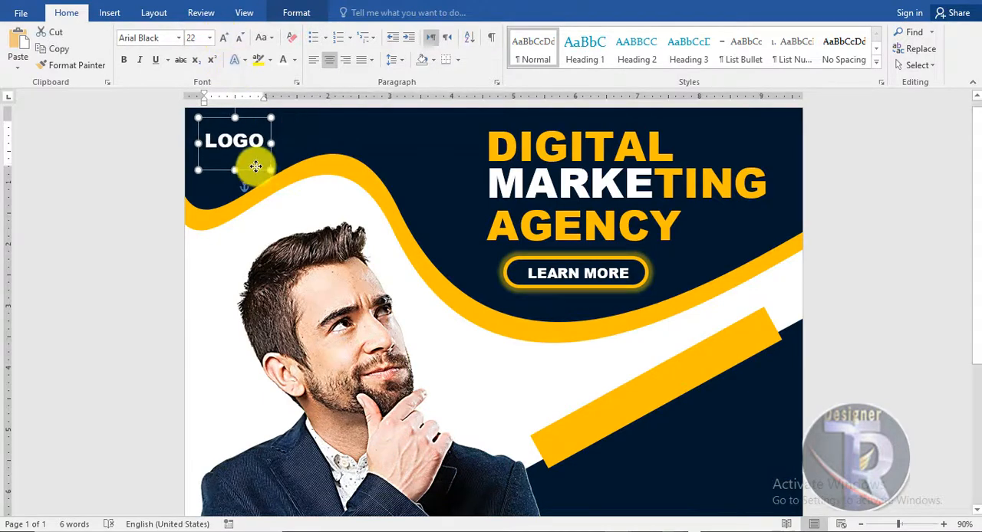
pyautogui.click(878, 276)
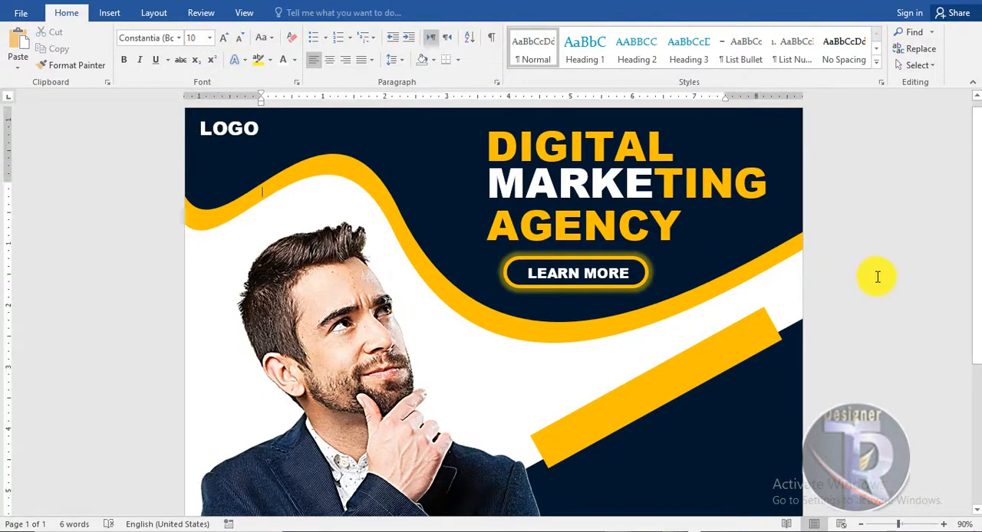
# Examine the overall poster layout, including the golden bar and the empty navy area beside the man
pyautogui.scroll(-2, 878, 277)
pyautogui.scroll(-3, 878, 277)
pyautogui.scroll(-2, 878, 277)
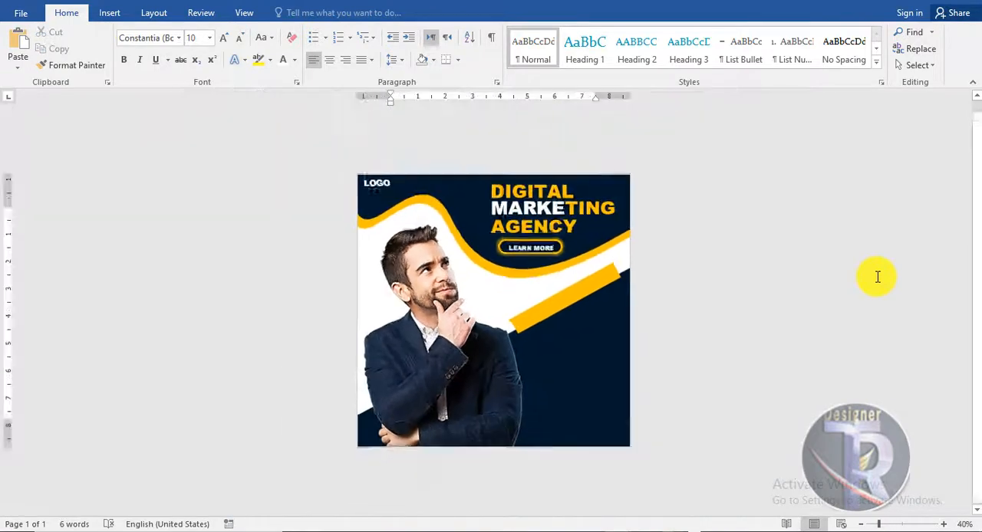
pyautogui.scroll(2, 878, 277)
pyautogui.scroll(1, 878, 277)
pyautogui.scroll(-1, 878, 276)
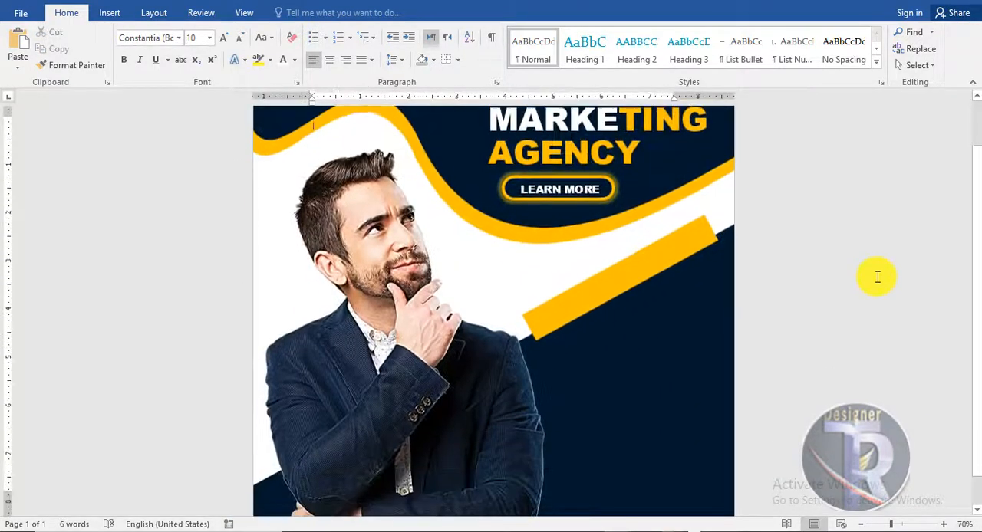
pyautogui.scroll(1, 877, 277)
pyautogui.scroll(2, 878, 277)
pyautogui.scroll(-1, 878, 277)
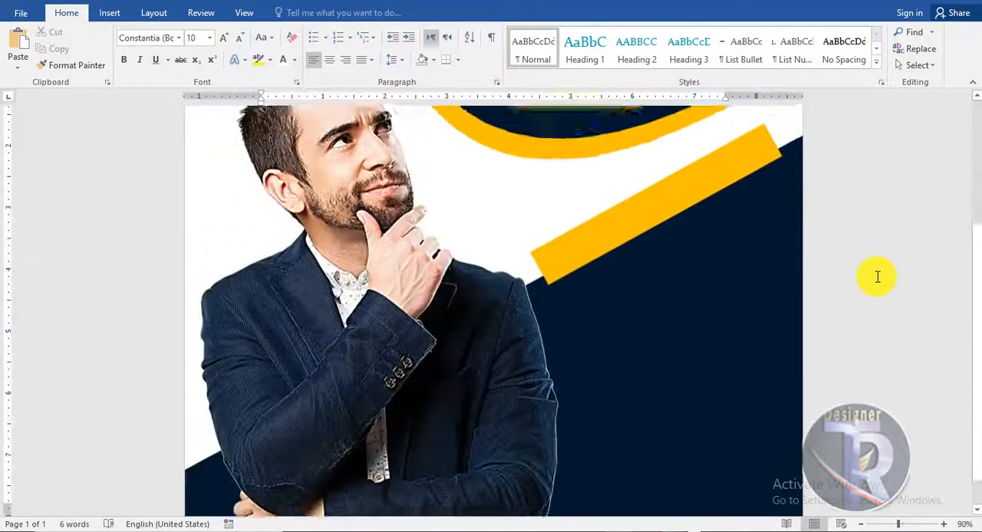
# Copy the DIGITAL title text into the navy area below the golden bar and change it to ABOUT US
pyautogui.scroll(2, 878, 277)
pyautogui.scroll(-3, 878, 277)
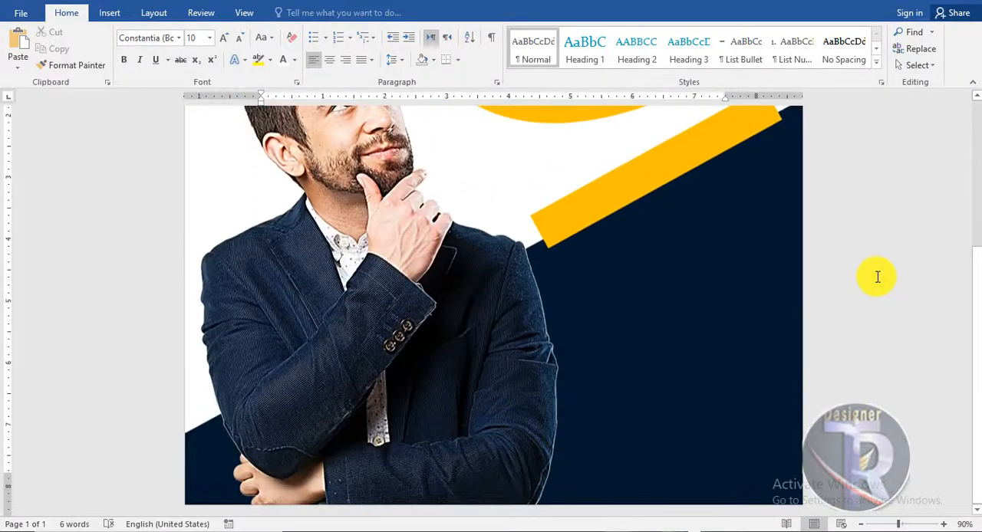
pyautogui.scroll(1, 877, 277)
pyautogui.scroll(-1, 878, 277)
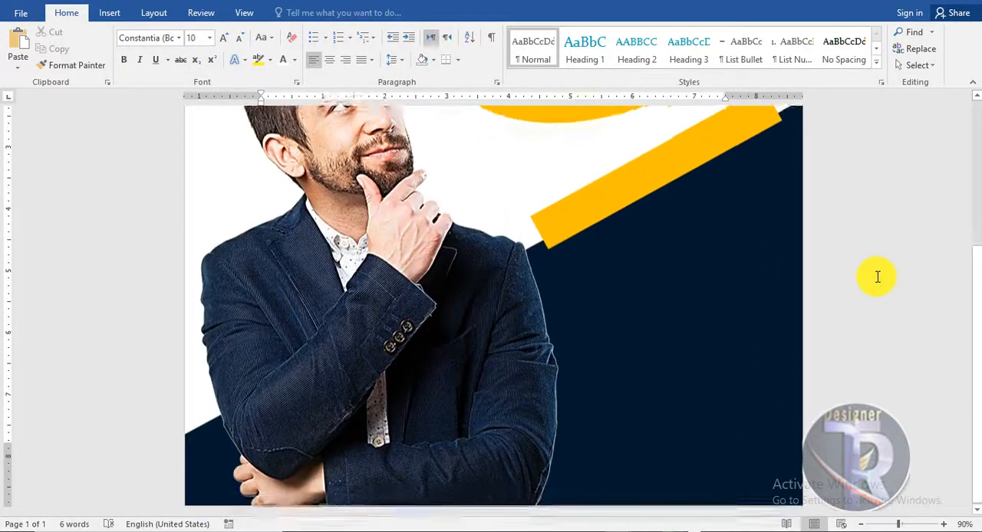
pyautogui.click(107, 13)
pyautogui.scroll(3, 908, 238)
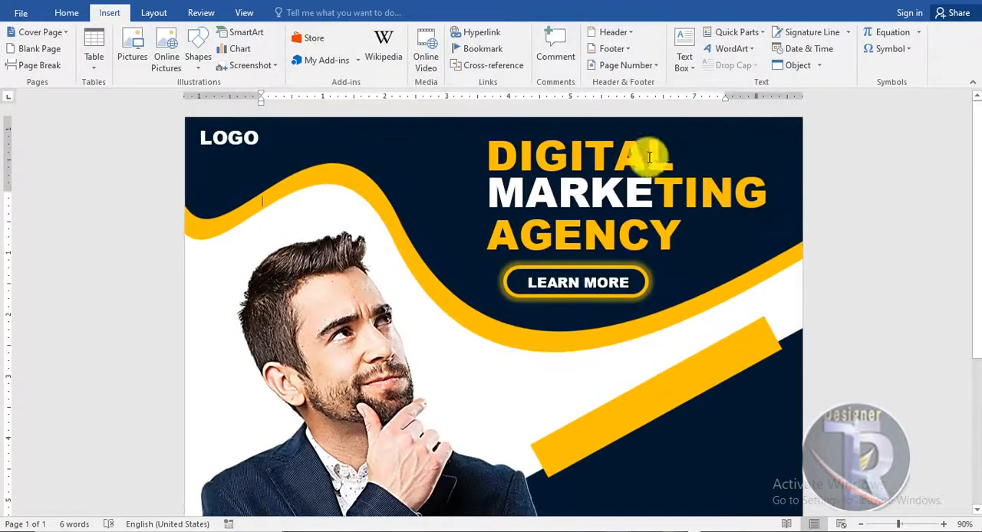
pyautogui.click(649, 157)
pyautogui.doubleClick(647, 161)
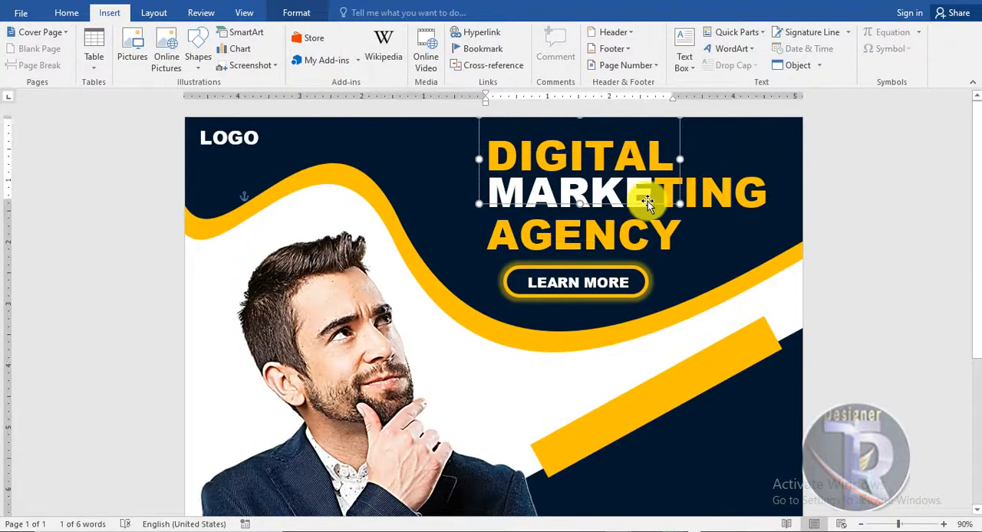
pyautogui.moveTo(647, 162); pyautogui.dragTo(713, 475)
pyautogui.scroll(-5, 722, 353)
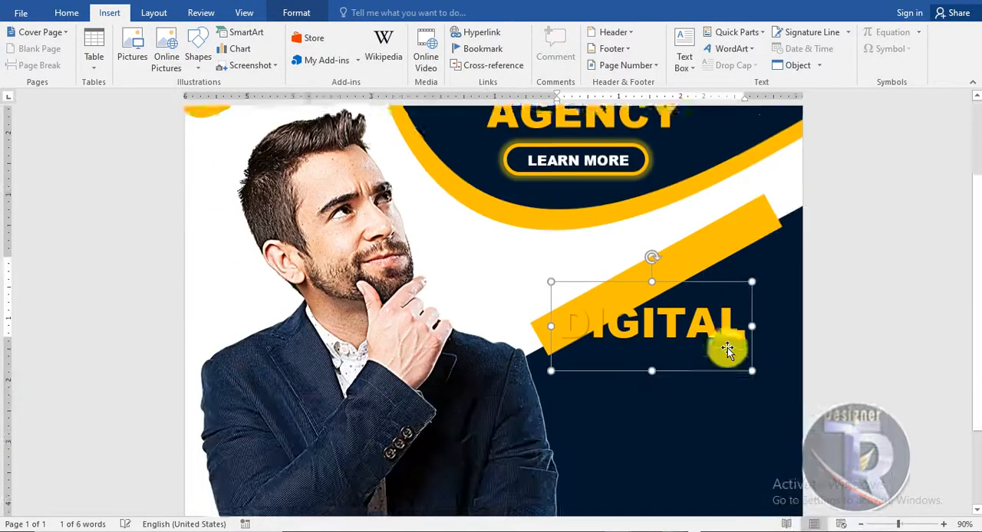
pyautogui.doubleClick(735, 342)
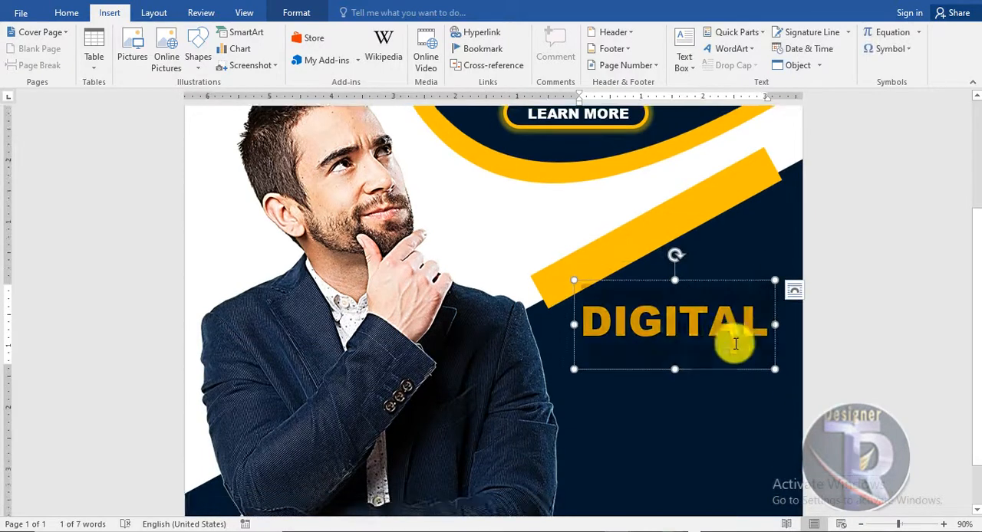
pyautogui.write('ABOUT US')
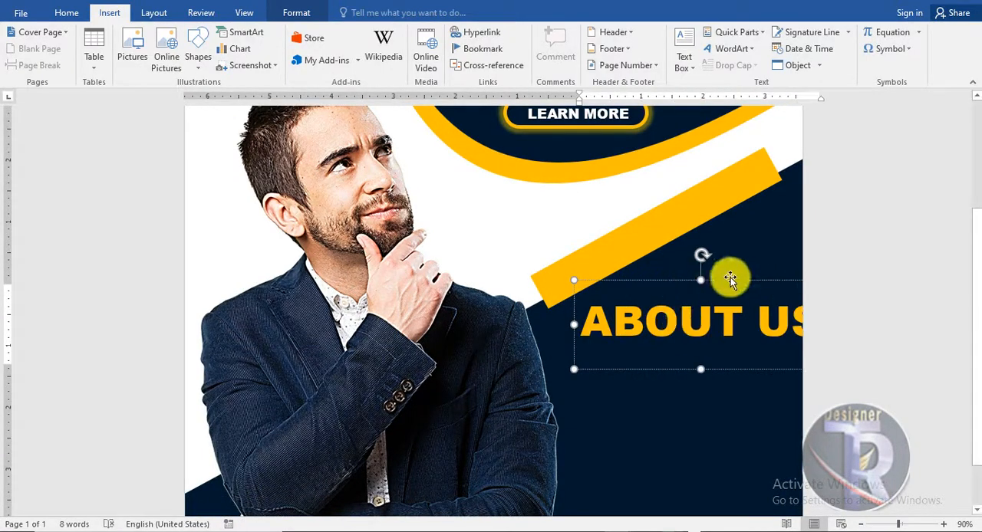
# Color US white and reduce ABOUT US to font size 28, positioned in the navy area beside the man
pyautogui.hotkey('ctrl', 'a')
pyautogui.moveTo(740, 328); pyautogui.dragTo(796, 333)
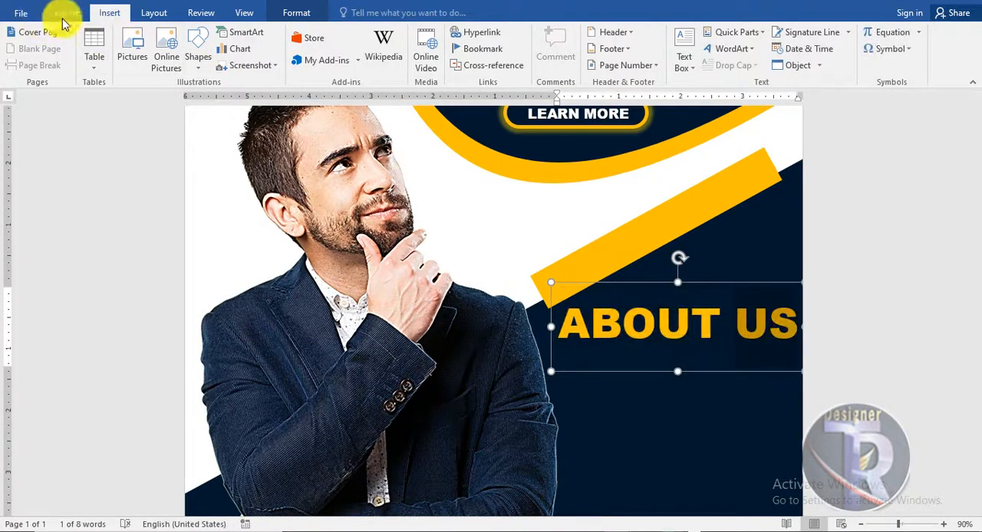
pyautogui.click(62, 17)
pyautogui.click(282, 60)
pyautogui.click(556, 281)
pyautogui.click(240, 38)
pyautogui.click(240, 39)
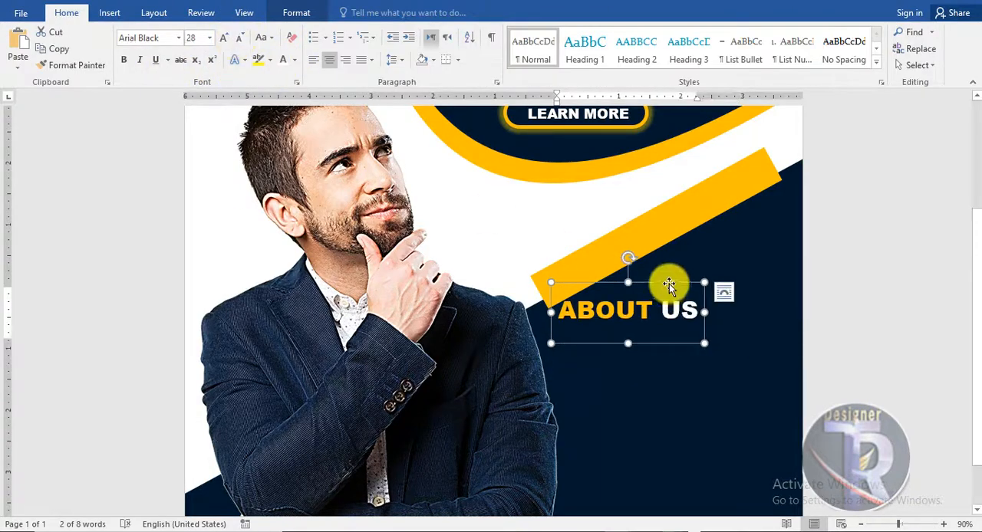
pyautogui.moveTo(669, 284); pyautogui.dragTo(718, 310)
pyautogui.click(874, 354)
# Draw a text box about 3.54 by 2.3 inches below ABOUT US and fill it with a Lorem ipsum placeholder paragraph
pyautogui.scroll(-2, 875, 355)
pyautogui.hotkey('alt', 'n')
pyautogui.click(684, 60)
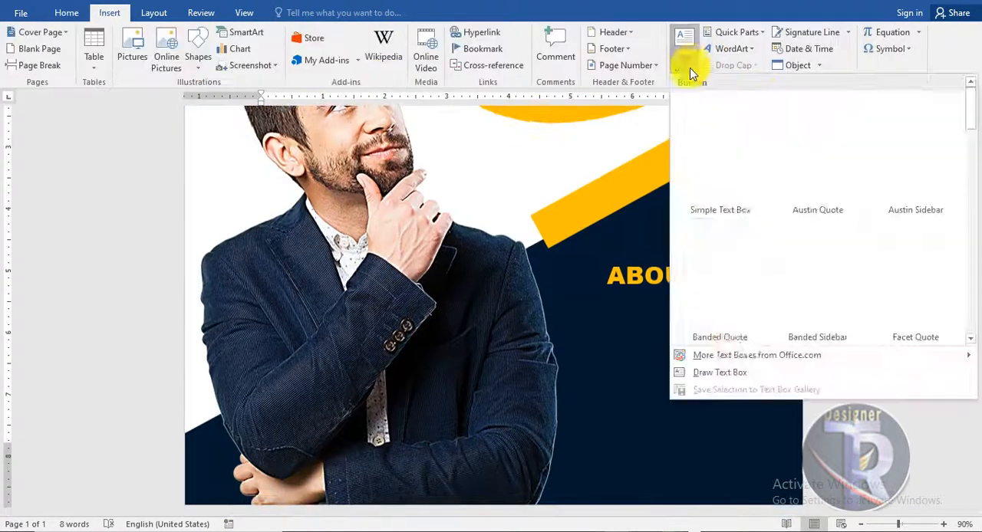
pyautogui.click(714, 375)
pyautogui.moveTo(791, 458); pyautogui.dragTo(573, 317)
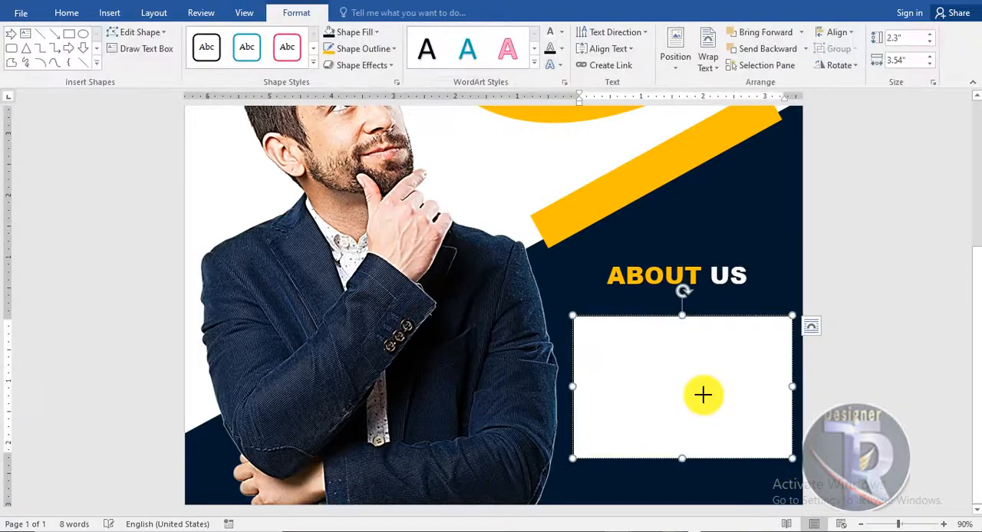
# Remove the fill and outline from the Lorem ipsum text box
pyautogui.click(718, 315)
pyautogui.click(355, 34)
pyautogui.click(369, 159)
pyautogui.click(365, 49)
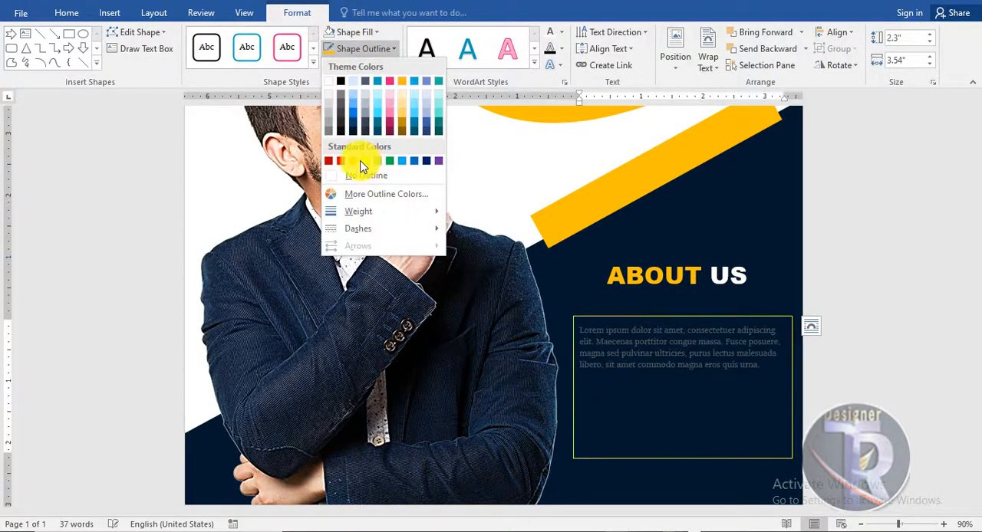
pyautogui.click(367, 176)
# Color the Lorem ipsum paragraph white and enlarge its font size to 14
pyautogui.click(611, 317)
pyautogui.click(68, 13)
pyautogui.click(294, 60)
pyautogui.click(281, 105)
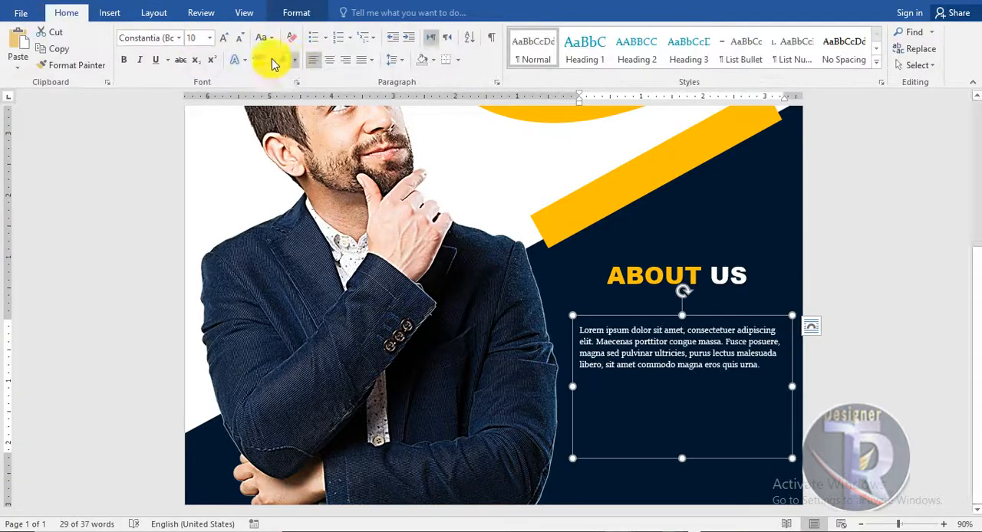
pyautogui.click(223, 38)
pyautogui.click(223, 38)
pyautogui.click(224, 38)
# Widen the paragraph's text box and move it closer beneath ABOUT US, within the poster's edge
pyautogui.moveTo(793, 387); pyautogui.dragTo(814, 381)
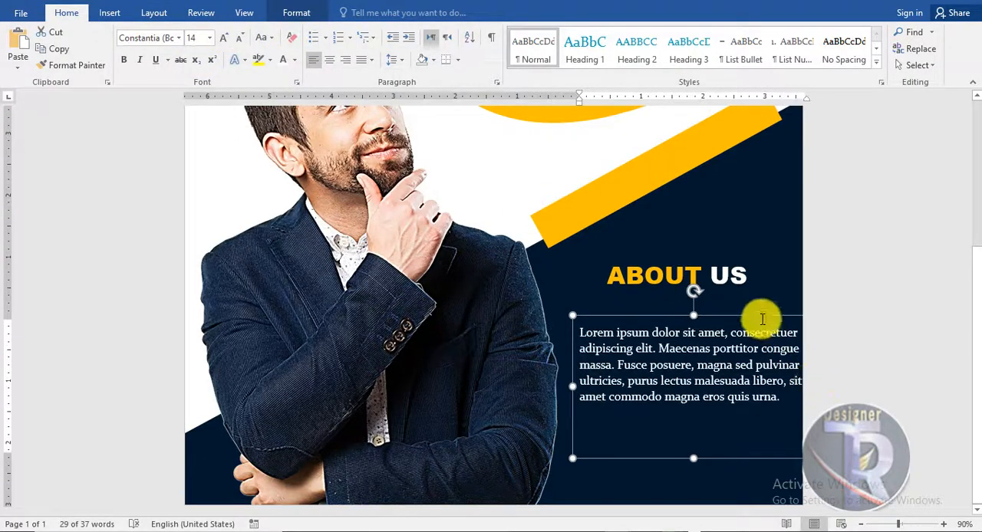
pyautogui.moveTo(763, 319); pyautogui.dragTo(745, 299)
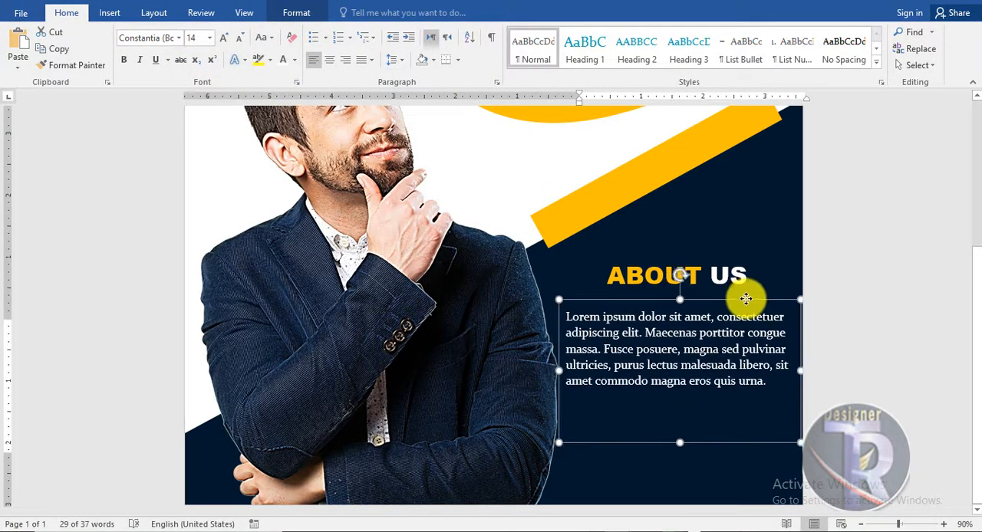
pyautogui.click(871, 398)
# Draw a rectangle about 3.39 by 0.61 inches in the poster's lower-right corner, extending past the page edge
pyautogui.scroll(-4, 867, 386)
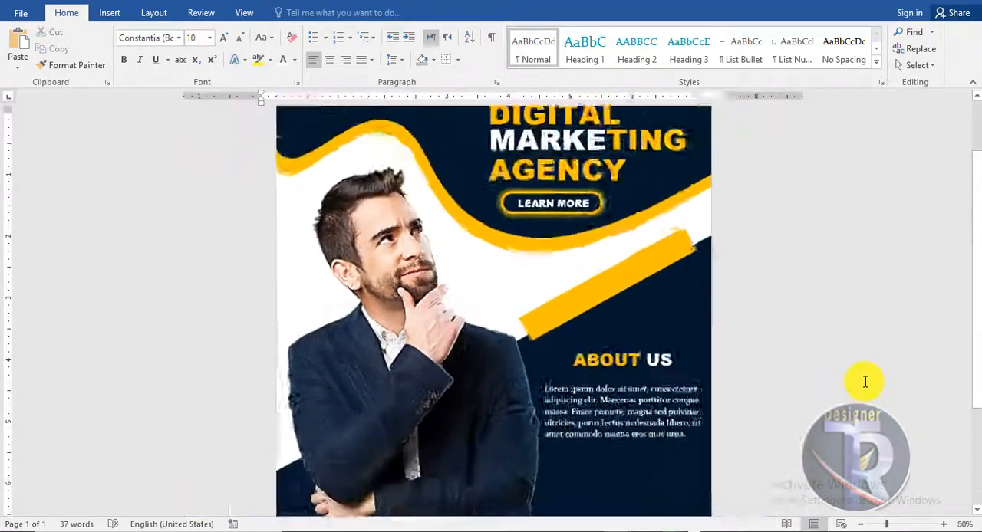
pyautogui.scroll(2, 865, 381)
pyautogui.scroll(-2, 864, 379)
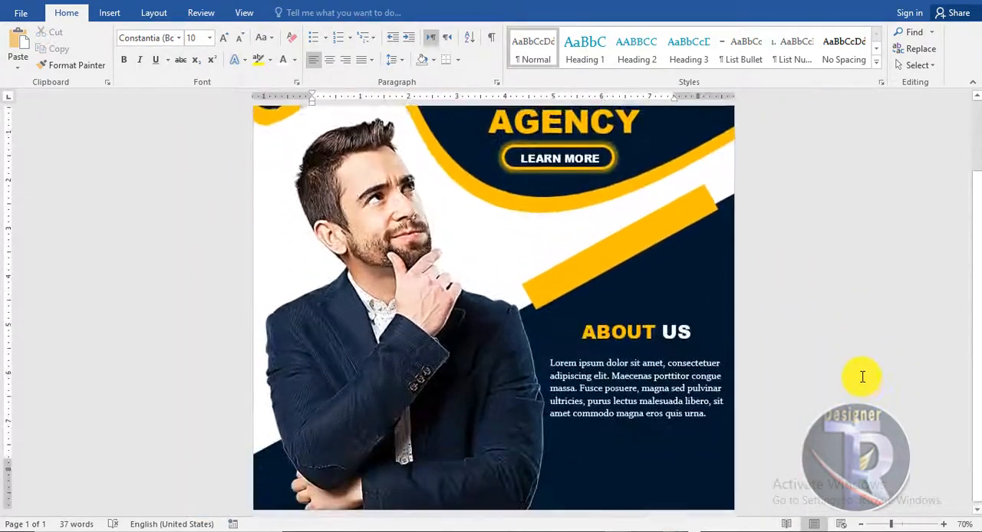
pyautogui.scroll(1, 862, 376)
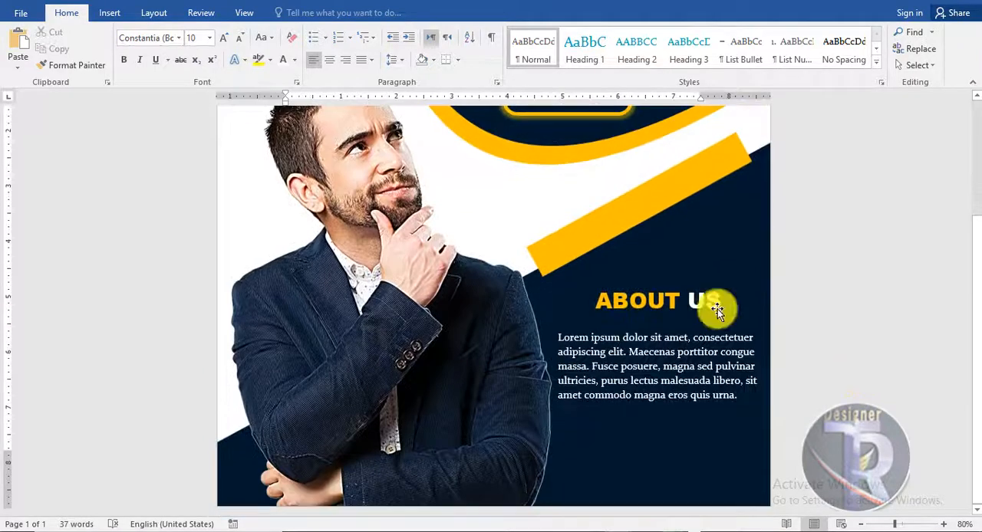
pyautogui.click(111, 13)
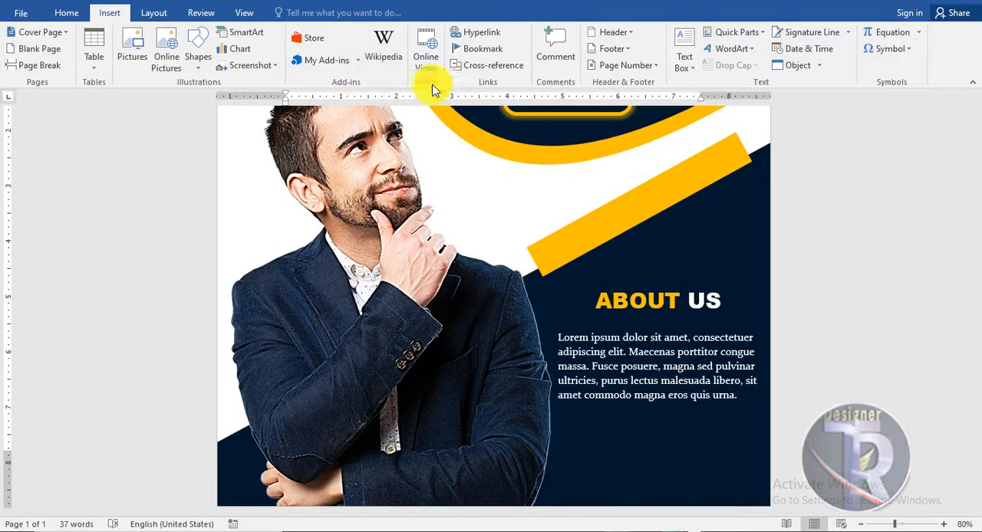
pyautogui.click(211, 71)
pyautogui.click(250, 98)
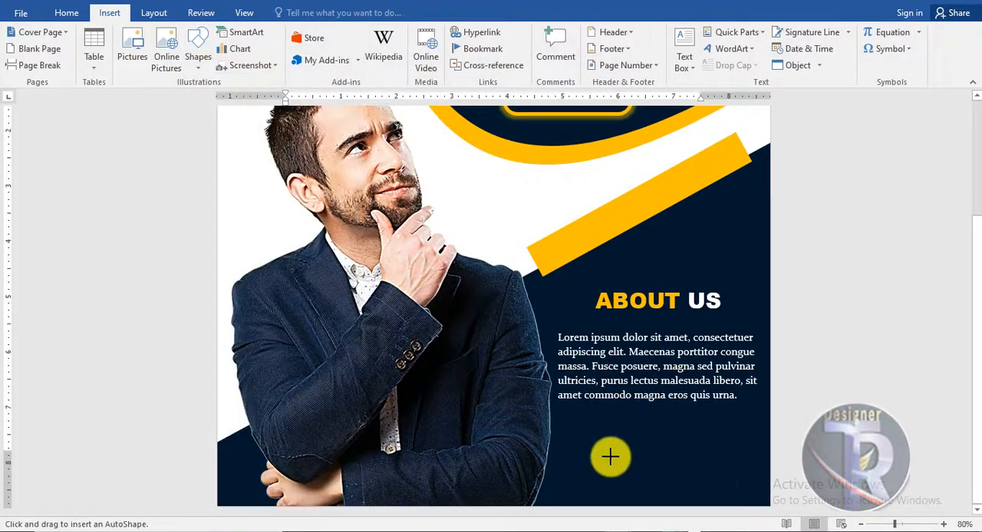
pyautogui.moveTo(598, 457); pyautogui.dragTo(786, 491)
pyautogui.moveTo(728, 471); pyautogui.dragTo(728, 483)
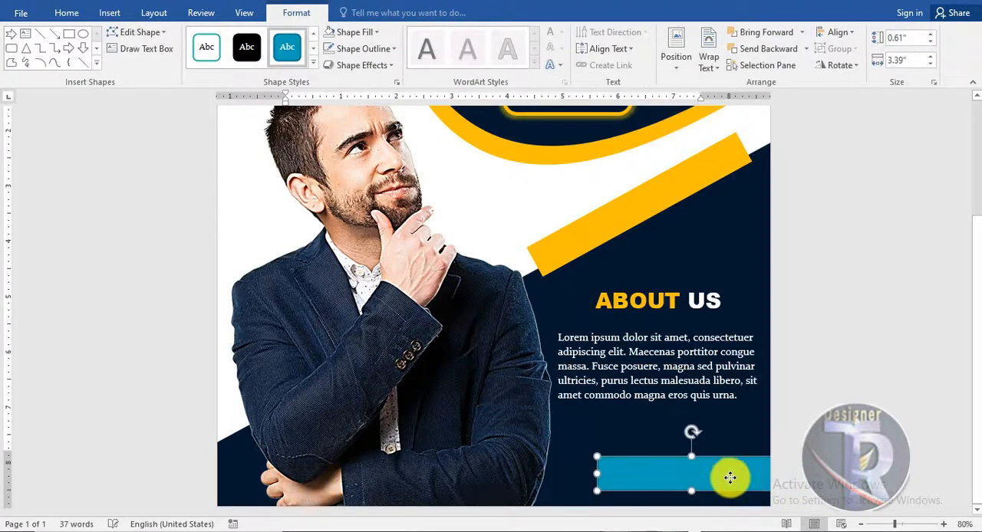
# Edit the rectangle's points so that its left end slants outward toward the bottom
pyautogui.rightClick(730, 478)
pyautogui.press('Escape')
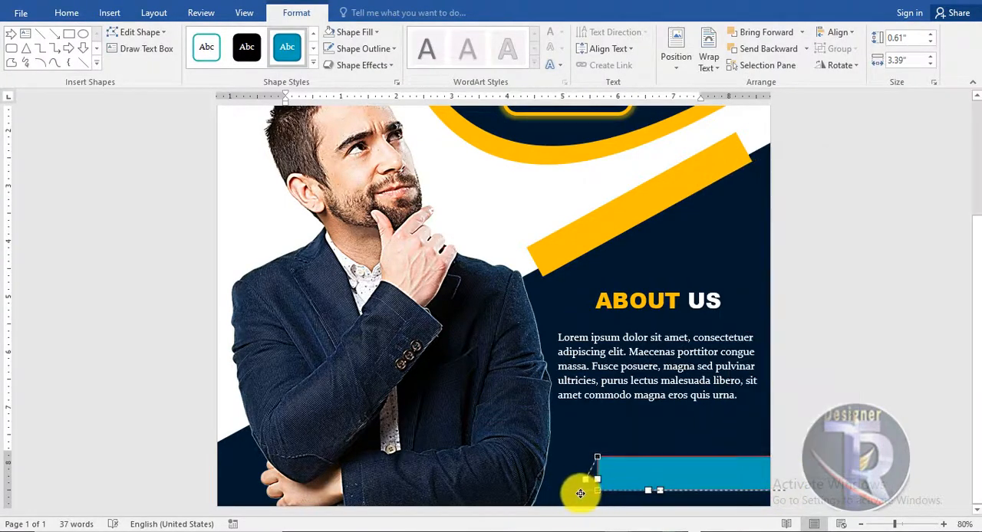
pyautogui.click(807, 450)
pyautogui.scroll(-2, 806, 450)
pyautogui.click(711, 490)
pyautogui.rightClick(711, 489)
pyautogui.click(746, 320)
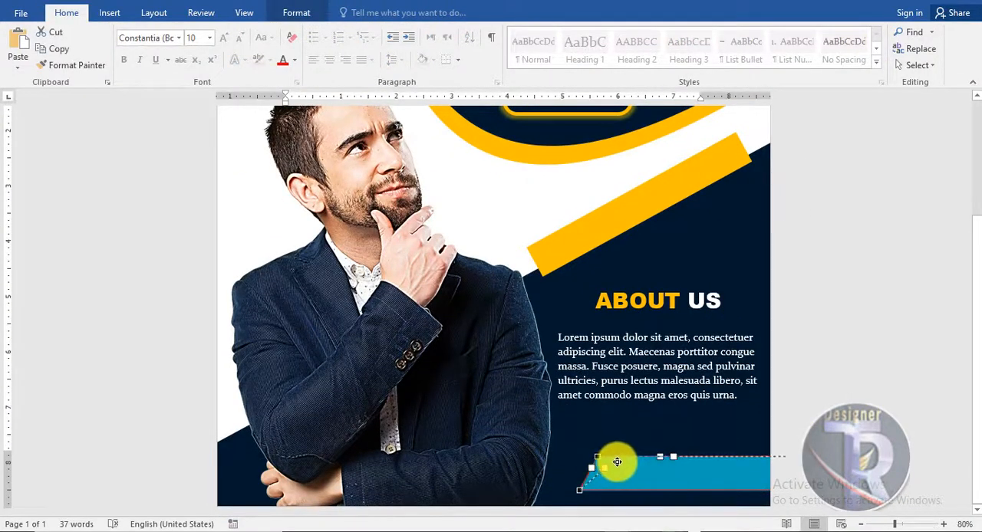
pyautogui.moveTo(617, 462); pyautogui.dragTo(614, 461)
pyautogui.click(591, 454)
# Fill the slanted bar with black and give it a golden outline
pyautogui.click(297, 13)
pyautogui.click(355, 32)
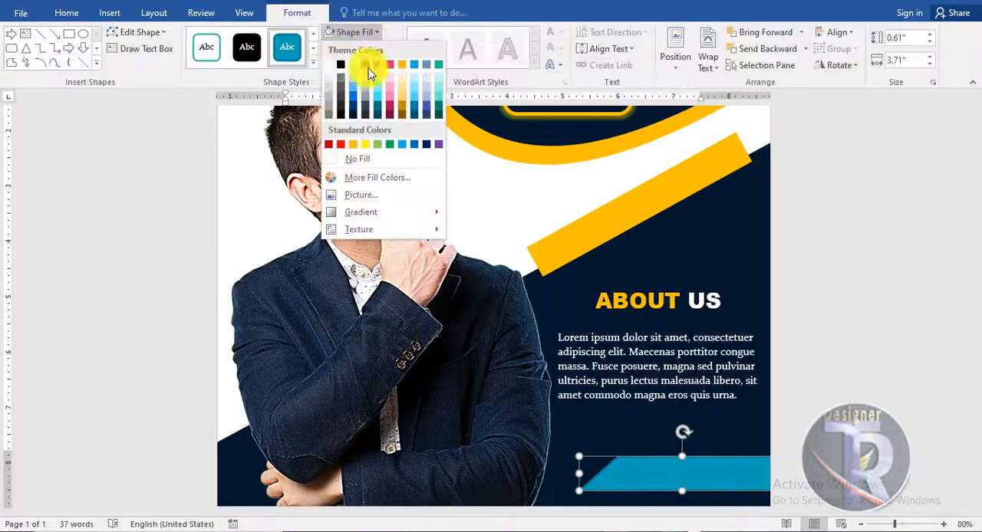
pyautogui.click(340, 64)
pyautogui.click(359, 48)
pyautogui.click(354, 163)
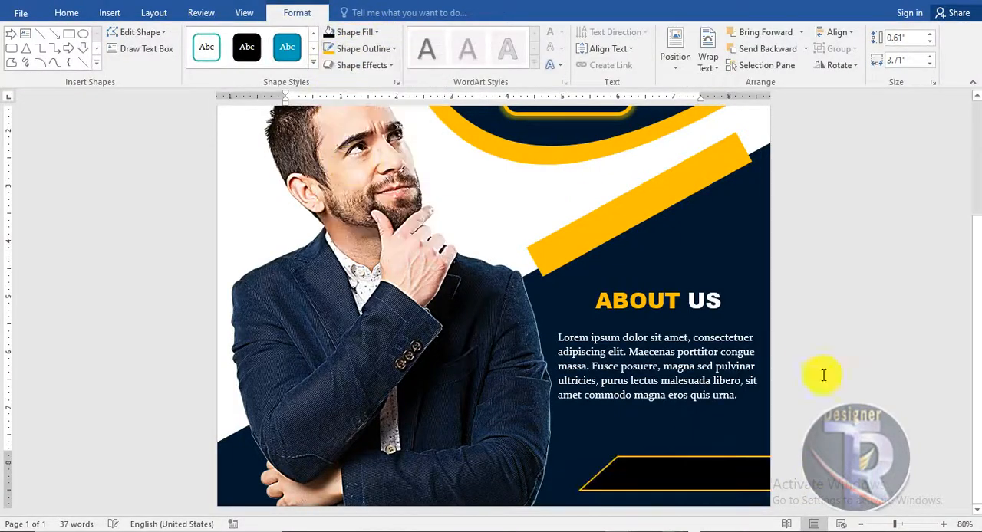
# Stretch the black bar further left toward the man's arm
pyautogui.click(848, 385)
pyautogui.moveTo(579, 474); pyautogui.dragTo(558, 475)
pyautogui.click(913, 452)
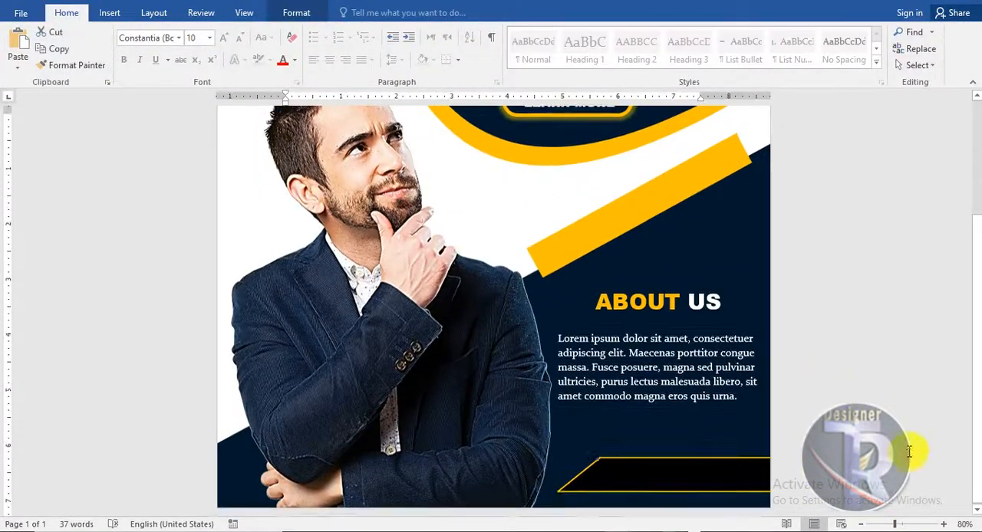
# Copy the ABOUT US text onto the black bar and replace it with PH# and the contact phone number
pyautogui.scroll(-3, 894, 411)
pyautogui.scroll(3, 893, 410)
pyautogui.click(670, 282)
pyautogui.moveTo(671, 282); pyautogui.dragTo(696, 453)
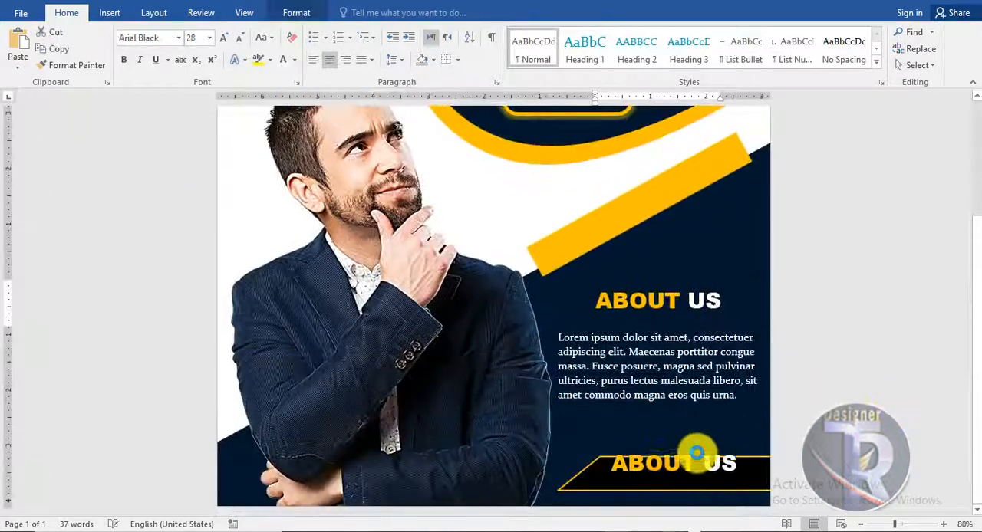
pyautogui.moveTo(734, 485); pyautogui.dragTo(610, 484)
pyautogui.write('PH# 20392032')
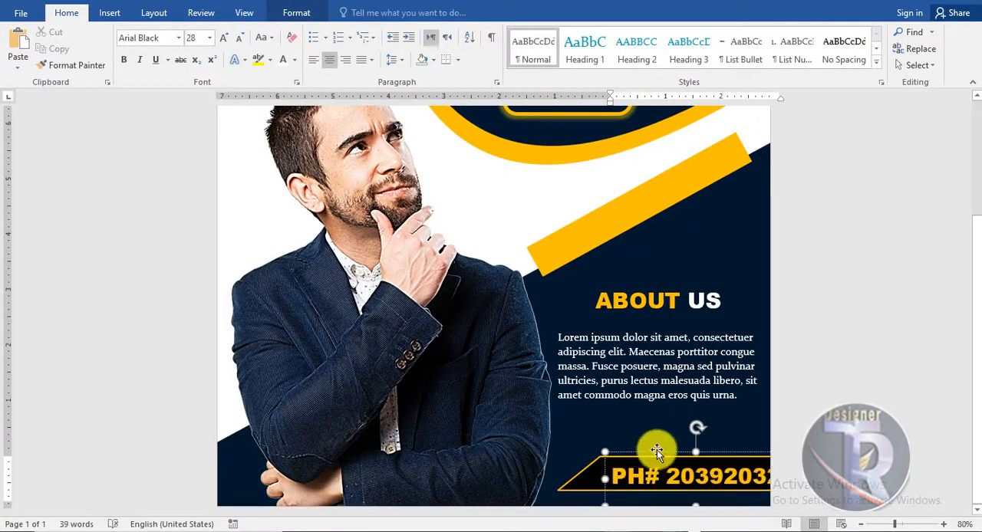
pyautogui.click(801, 454)
# Review the finished poster at several zoom levels, from the logo and title down to the contact bar
pyautogui.scroll(3, 800, 454)
pyautogui.scroll(-3, 806, 445)
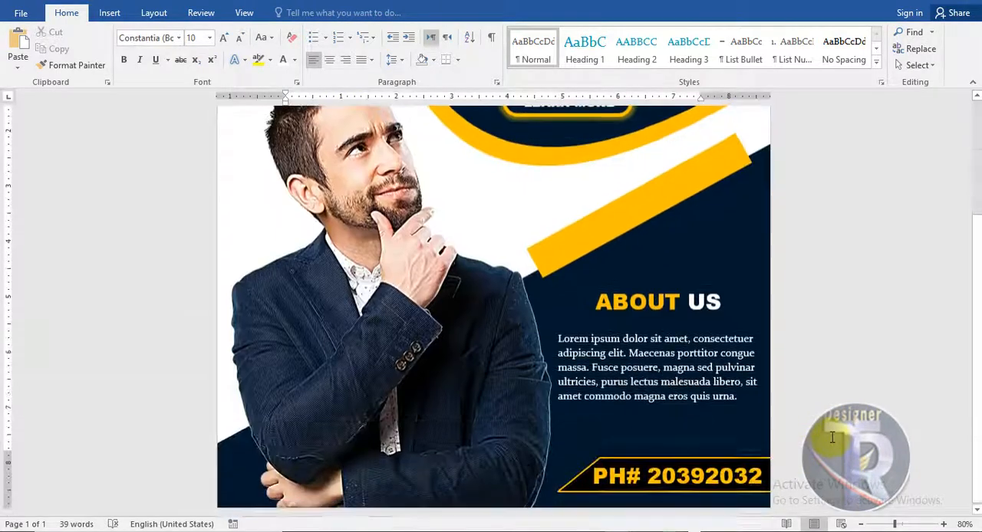
pyautogui.keyDown('ctrl'); pyautogui.scroll(-3, 821, 430); pyautogui.keyUp('ctrl')
pyautogui.keyDown('ctrl'); pyautogui.scroll(1, 834, 415); pyautogui.keyUp('ctrl')
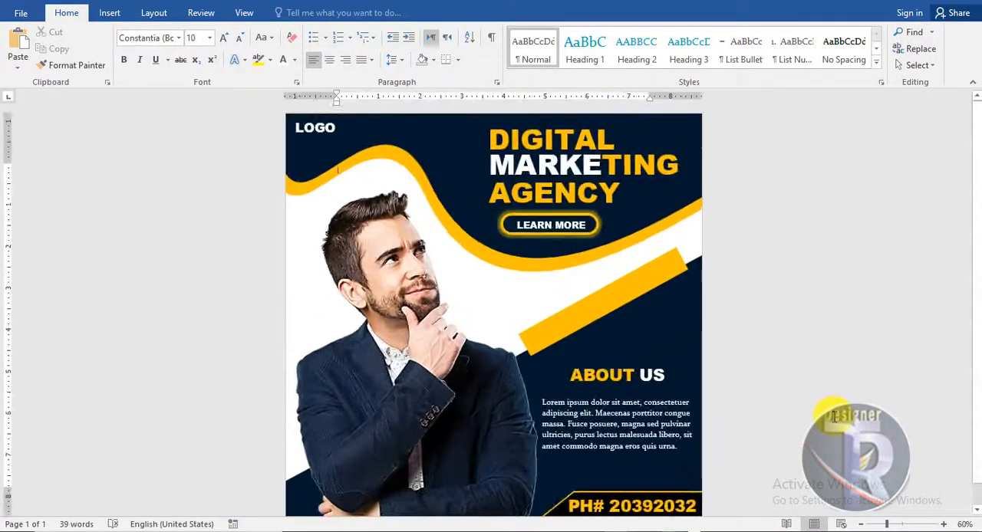
pyautogui.keyDown('ctrl'); pyautogui.scroll(-1, 834, 416); pyautogui.keyUp('ctrl')
pyautogui.keyDown('ctrl'); pyautogui.scroll(1, 835, 417); pyautogui.keyUp('ctrl')
pyautogui.keyDown('ctrl'); pyautogui.scroll(-1, 835, 416); pyautogui.keyUp('ctrl')
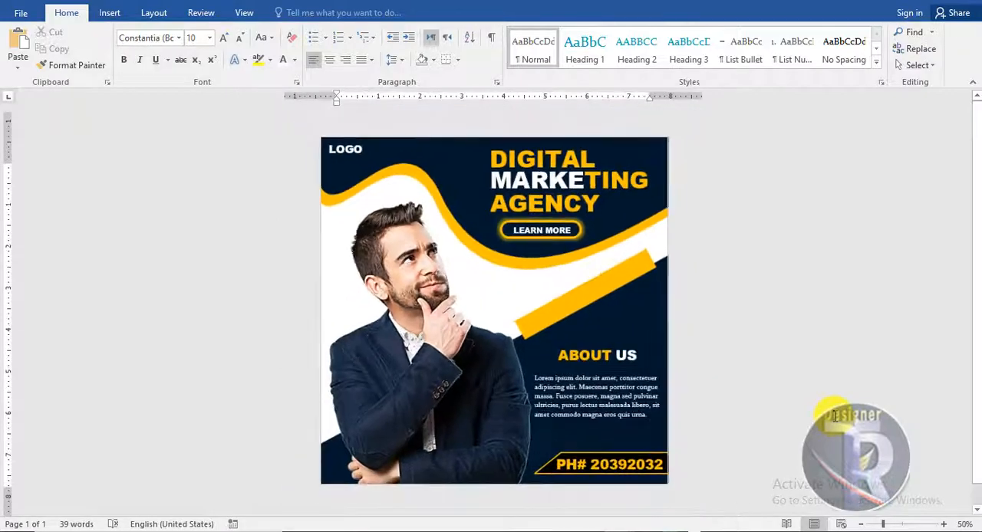
pyautogui.keyDown('ctrl'); pyautogui.scroll(5, 835, 417); pyautogui.keyUp('ctrl')
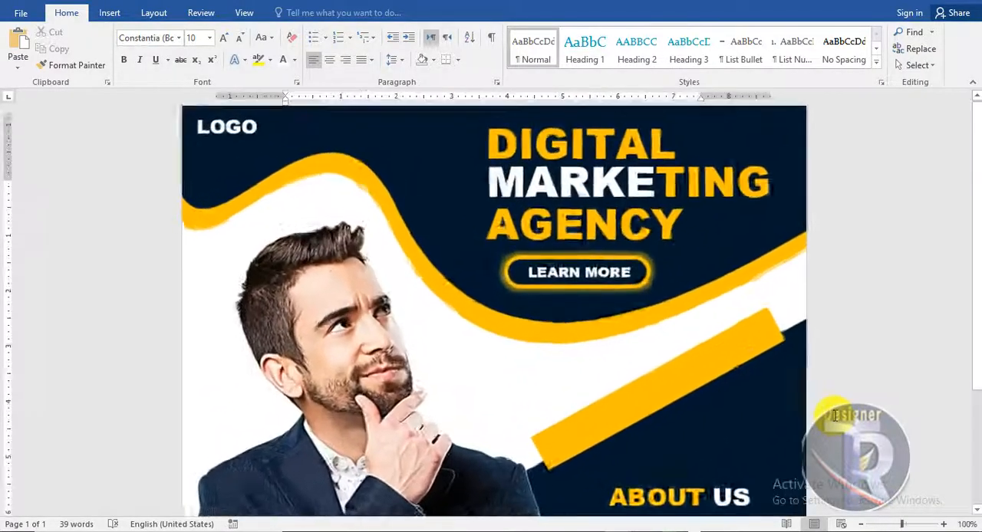
pyautogui.scroll(-7, 855, 380)
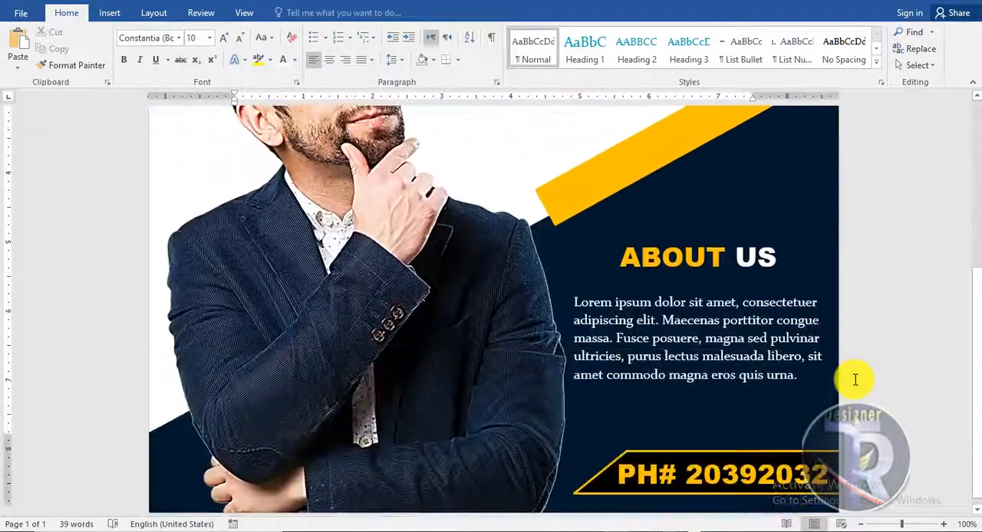
pyautogui.keyDown('ctrl'); pyautogui.scroll(-2, 855, 380); pyautogui.keyUp('ctrl')
pyautogui.keyDown('ctrl'); pyautogui.scroll(-2, 856, 380); pyautogui.keyUp('ctrl')
pyautogui.keyDown('ctrl'); pyautogui.scroll(1, 856, 380); pyautogui.keyUp('ctrl')
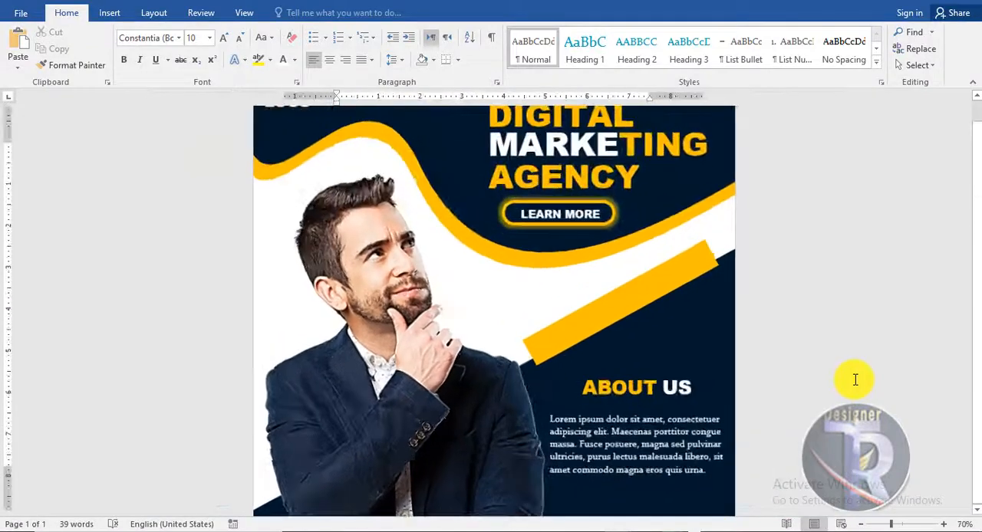
pyautogui.keyDown('ctrl'); pyautogui.scroll(-1, 855, 380); pyautogui.keyUp('ctrl')
pyautogui.scroll(1, 856, 380)
pyautogui.scroll(-1, 855, 379)
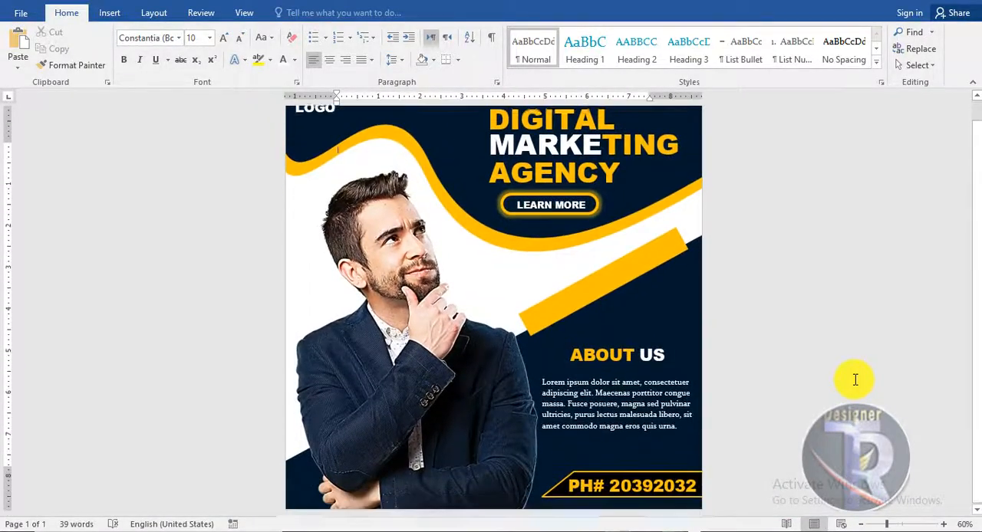
pyautogui.scroll(1, 855, 380)
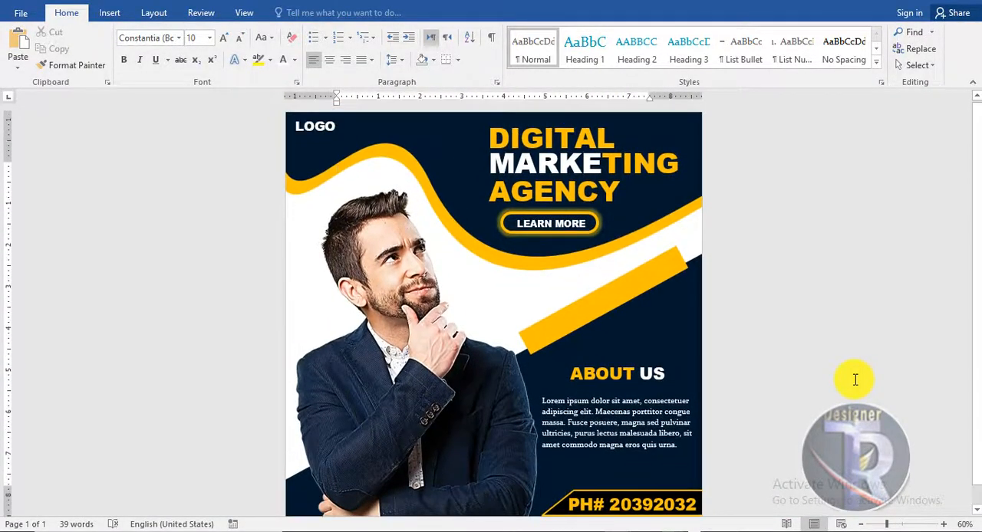
pyautogui.scroll(-1, 855, 380)
pyautogui.scroll(1, 856, 380)
pyautogui.scroll(-1, 856, 380)
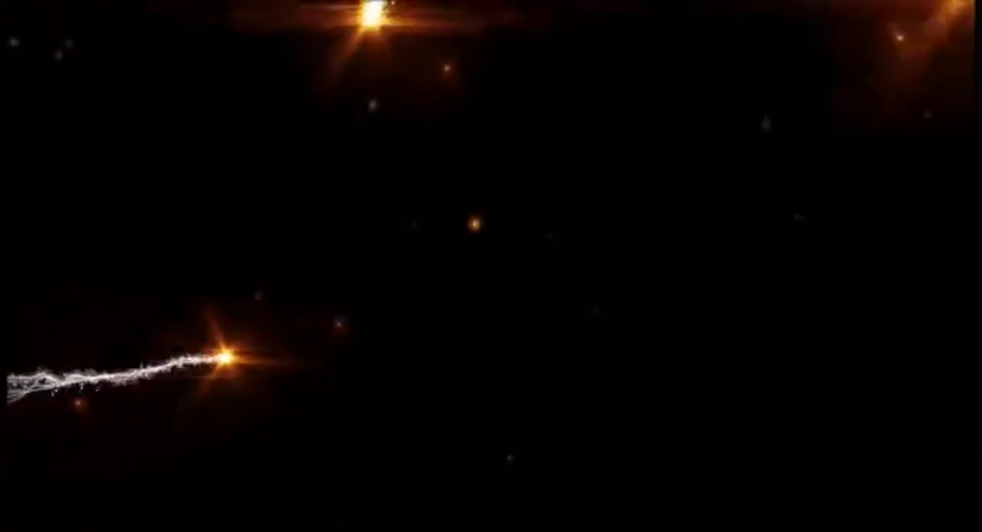